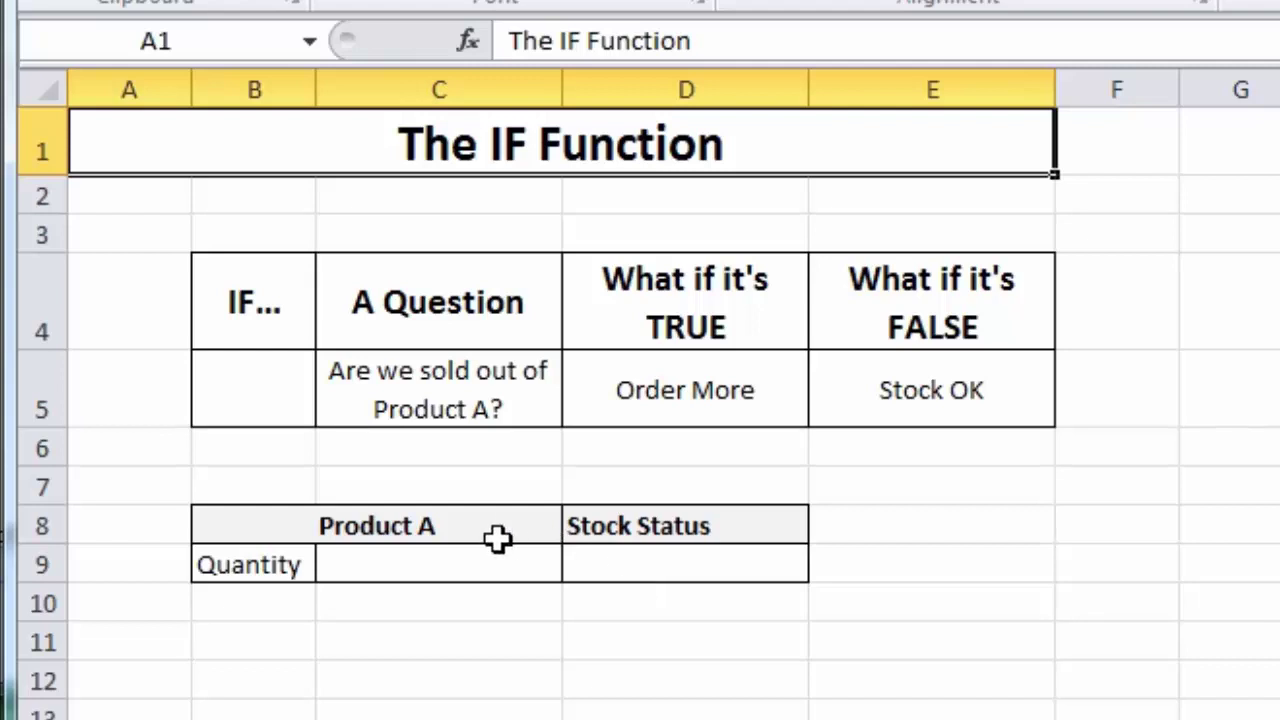
Enter 10 as the quantity of Product A in cell C9
{"action": "left_click", "coordinate": [465, 560]}
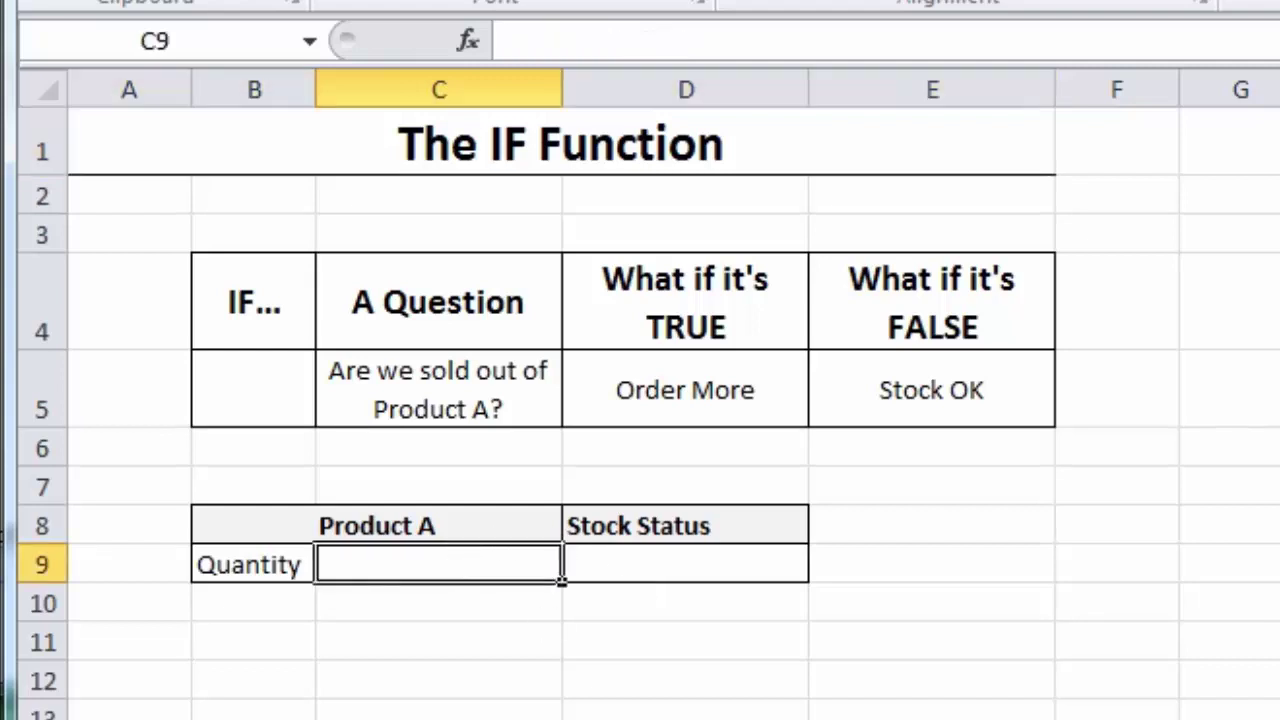
{"action": "type", "text": "10"}
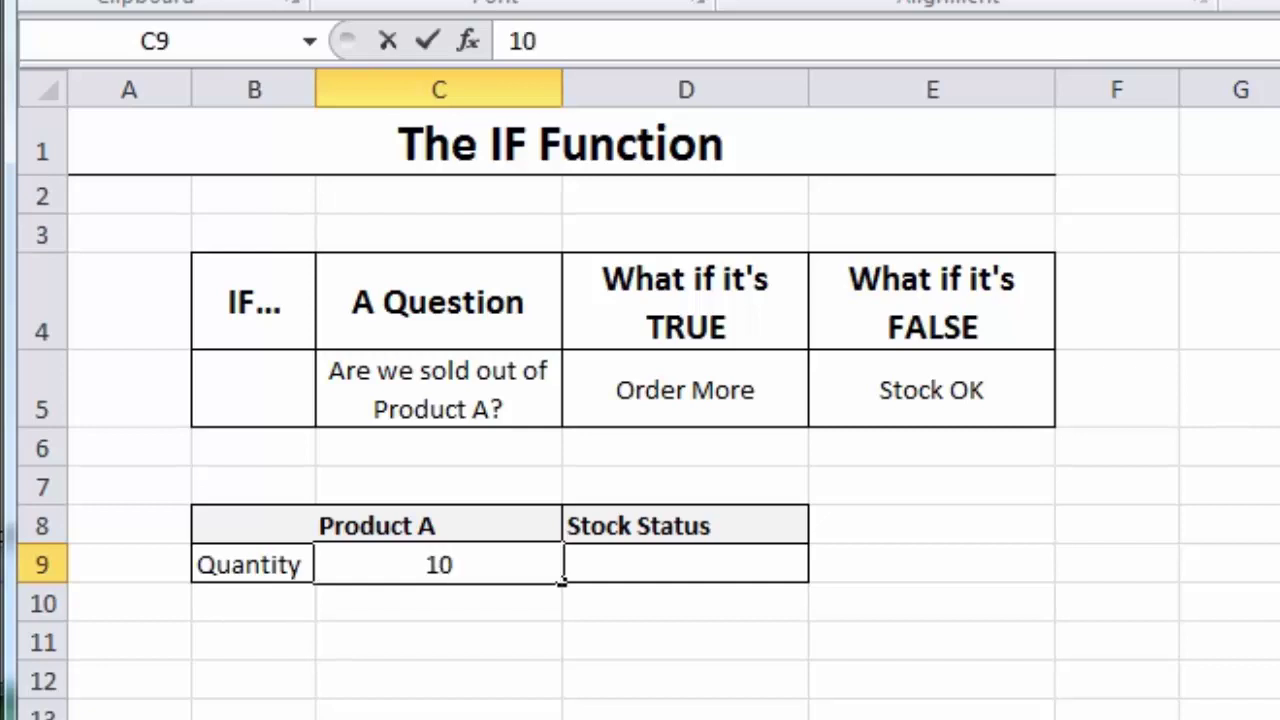
{"action": "key", "text": "Tab"}
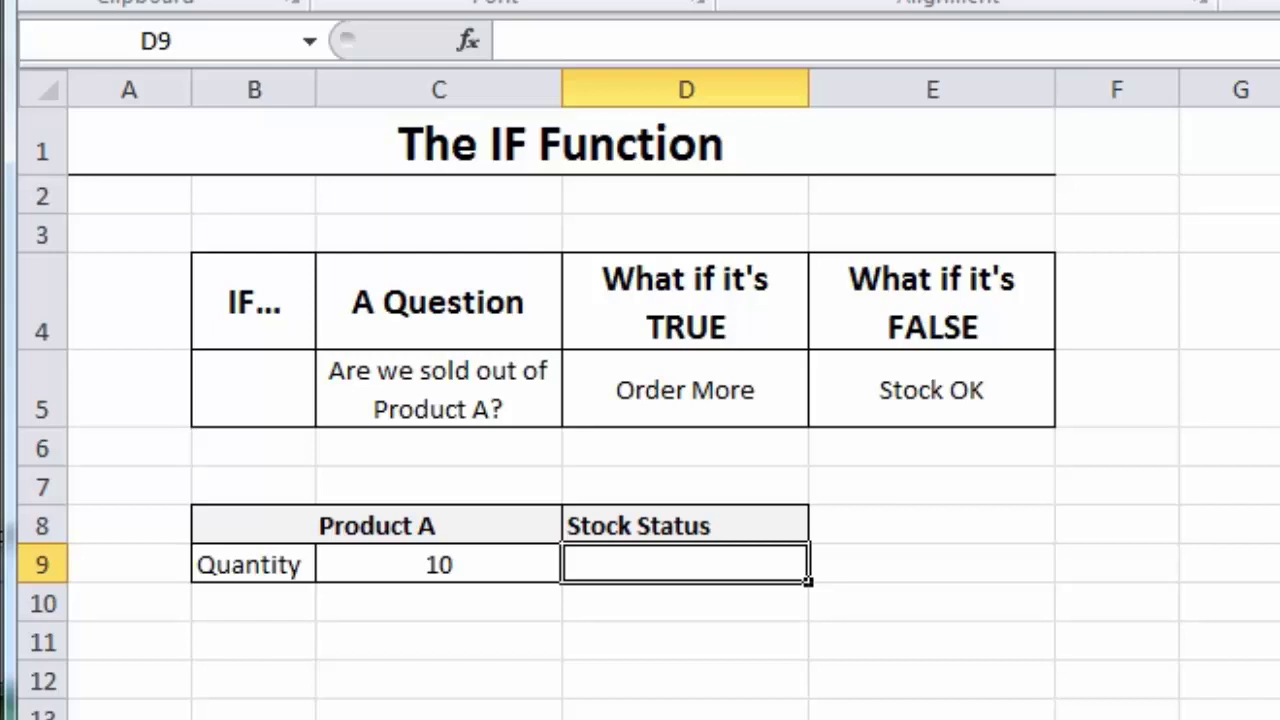
Begin an IF formula in the Stock Status cell D9 with the logical test C9=0
{"action": "type", "text": "="}
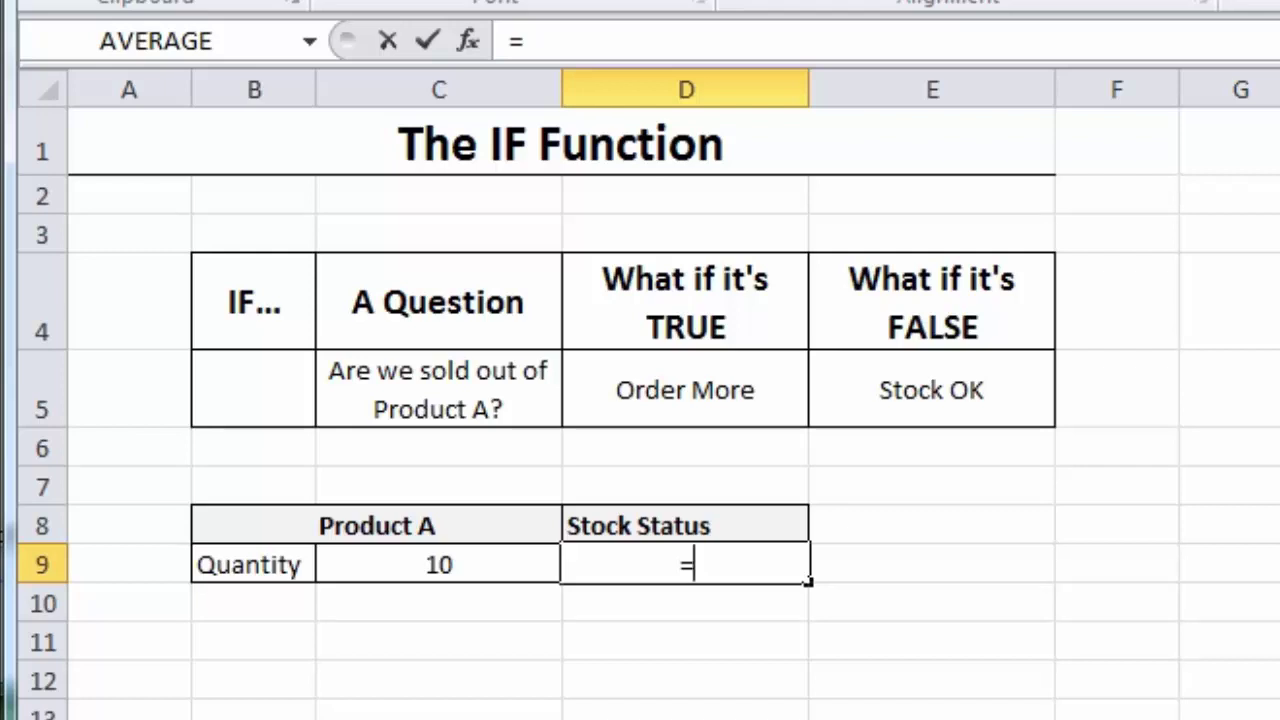
{"action": "type", "text": "if"}
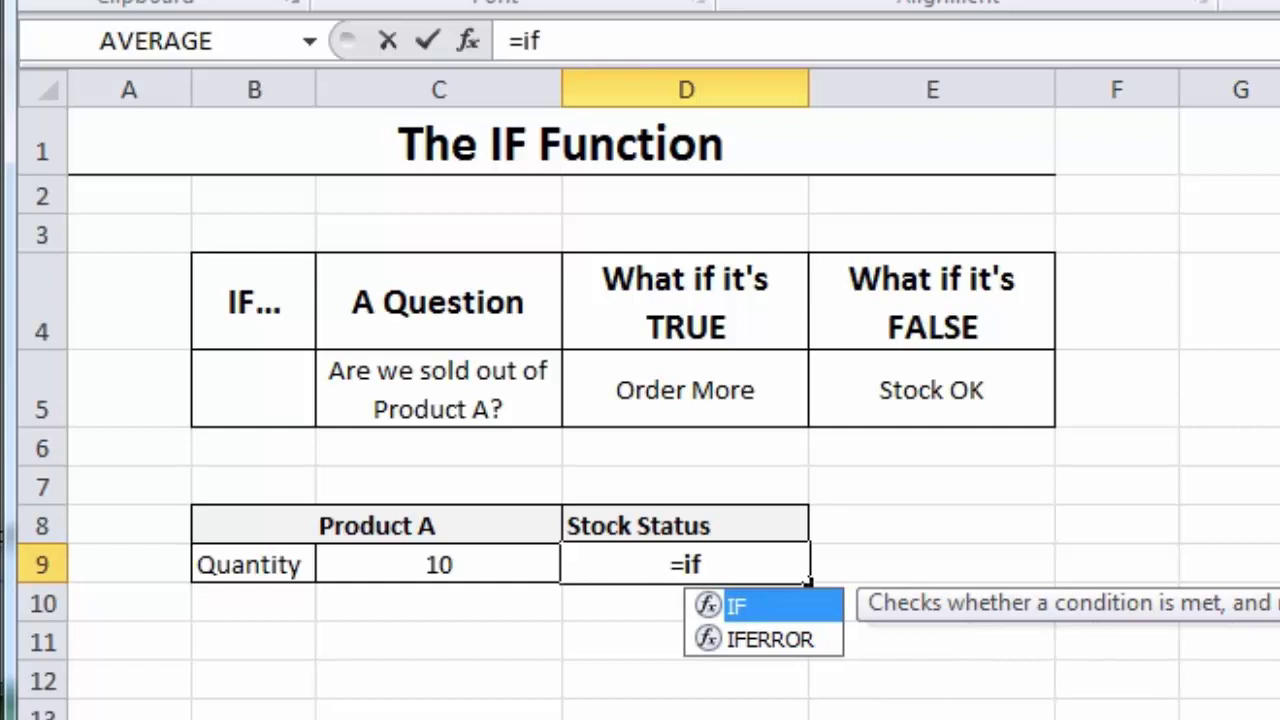
{"action": "type", "text": "("}
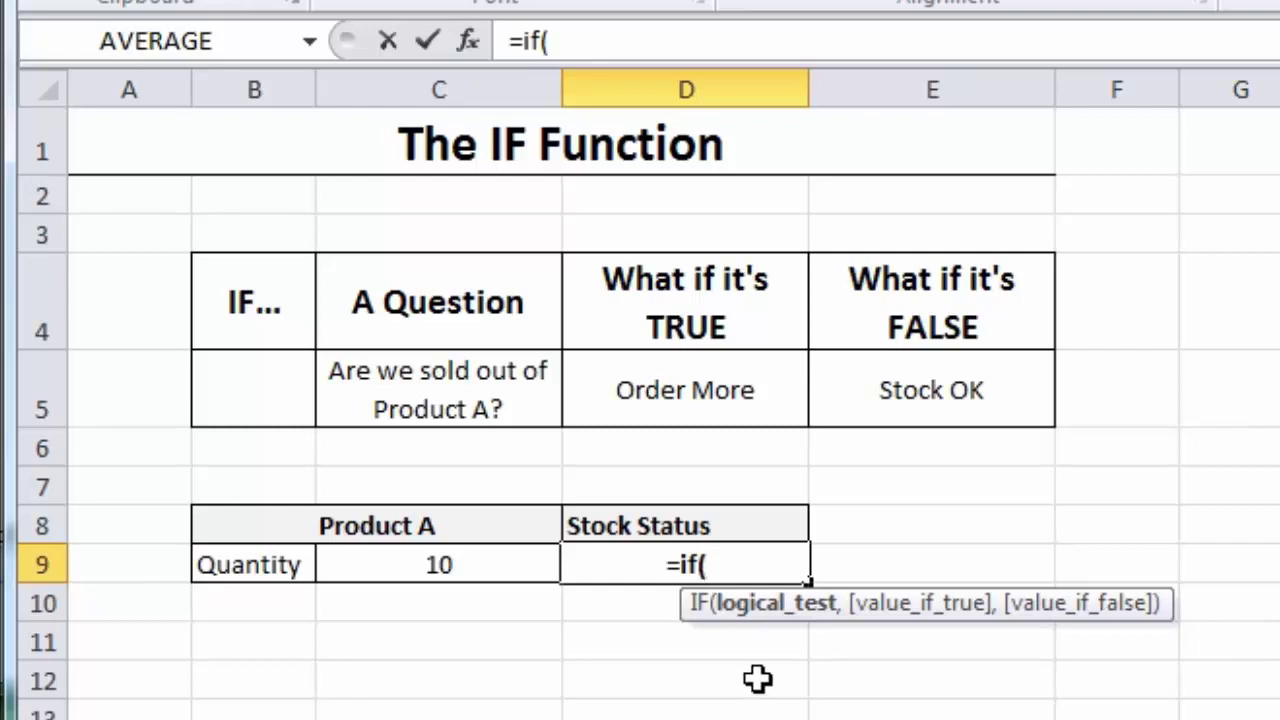
{"action": "left_click", "coordinate": [447, 565]}
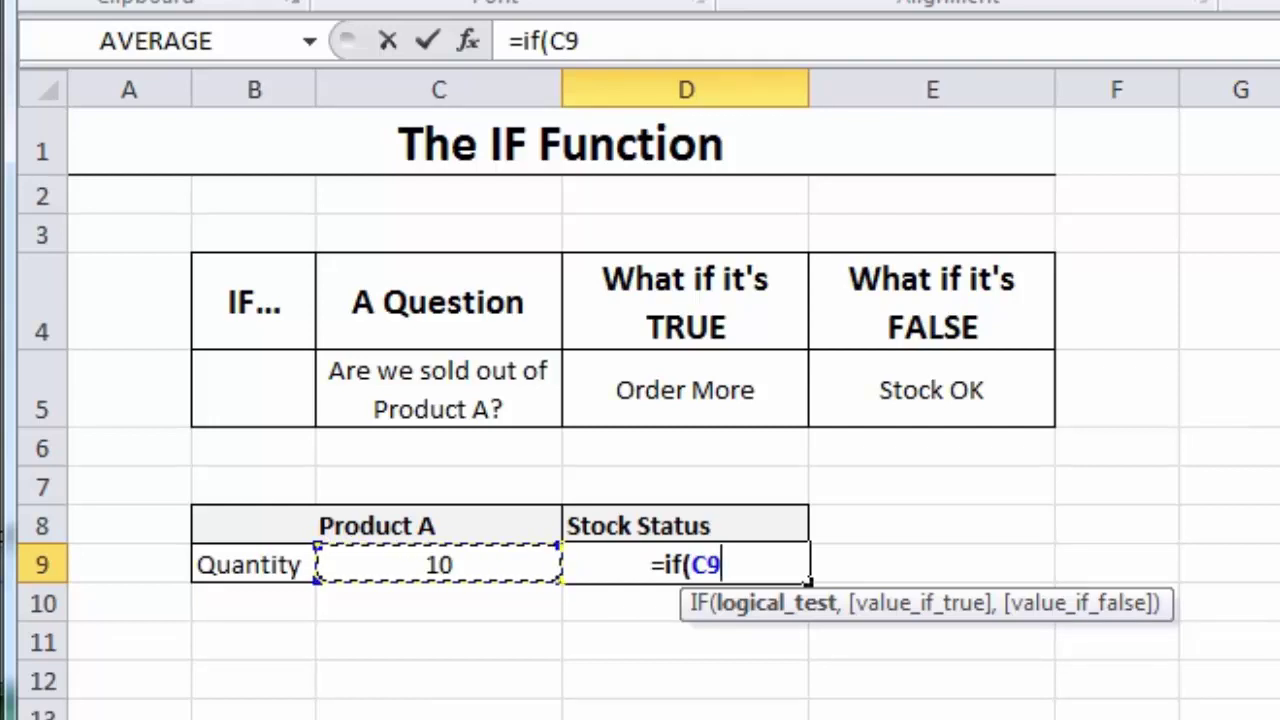
{"action": "type", "text": "=0"}
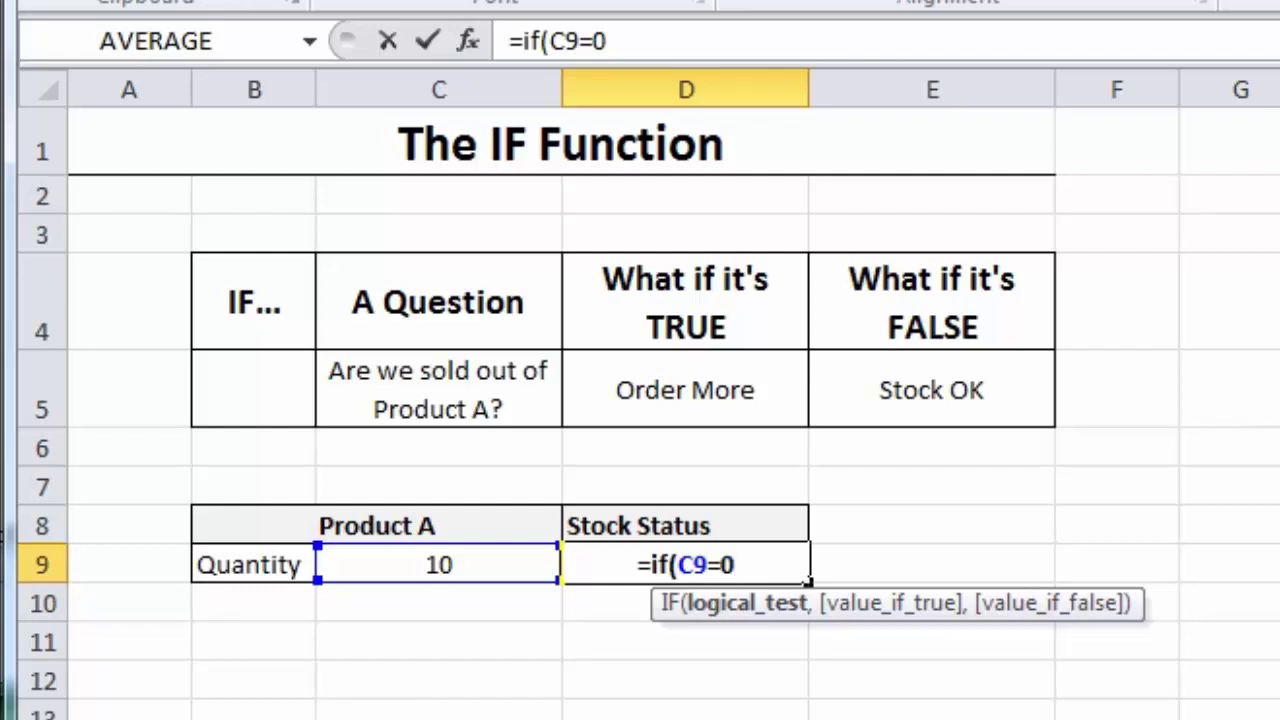
{"action": "type", "text": ","}
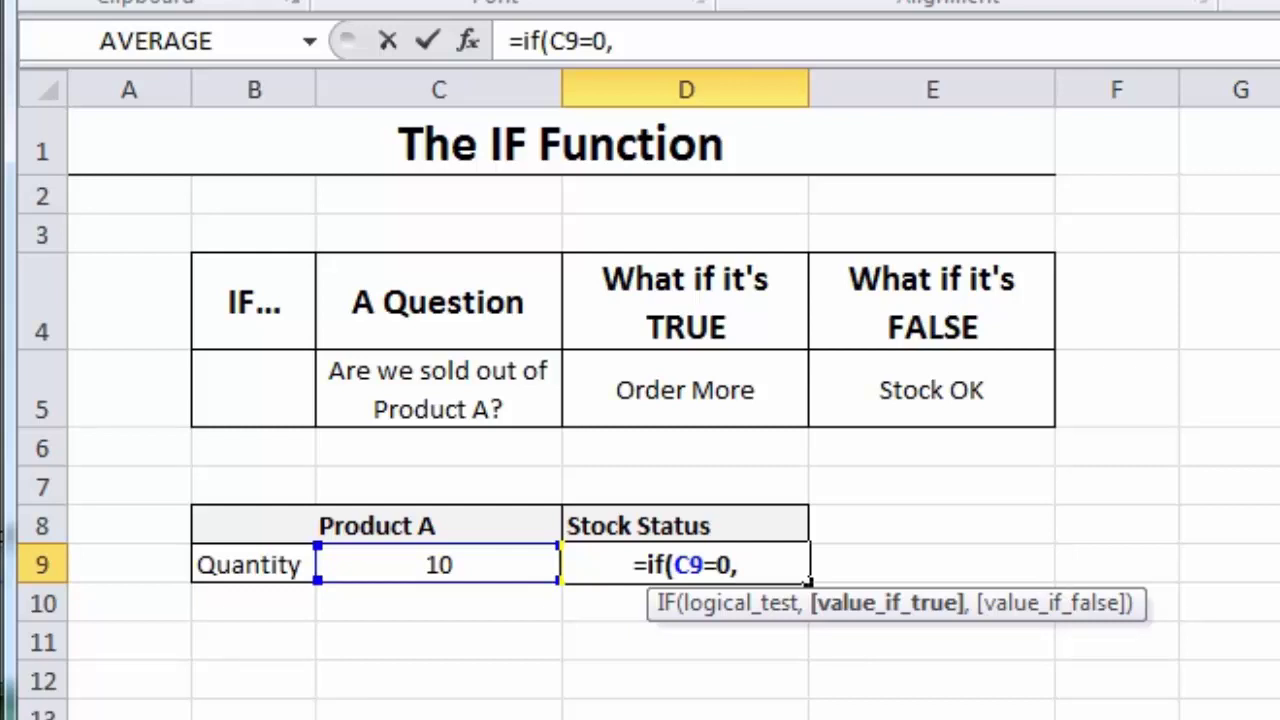
Add the text "Order More" as the IF formula's value if true
{"action": "type", "text": "\""}
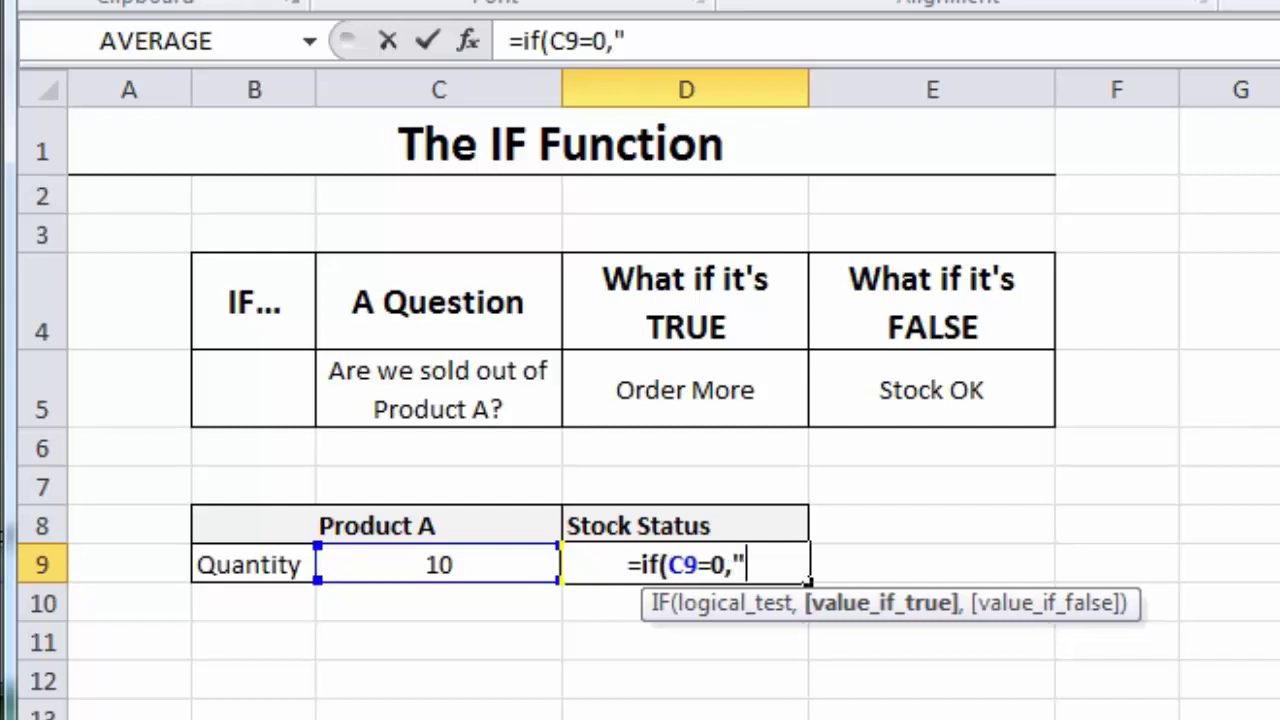
{"action": "type", "text": "Or"}
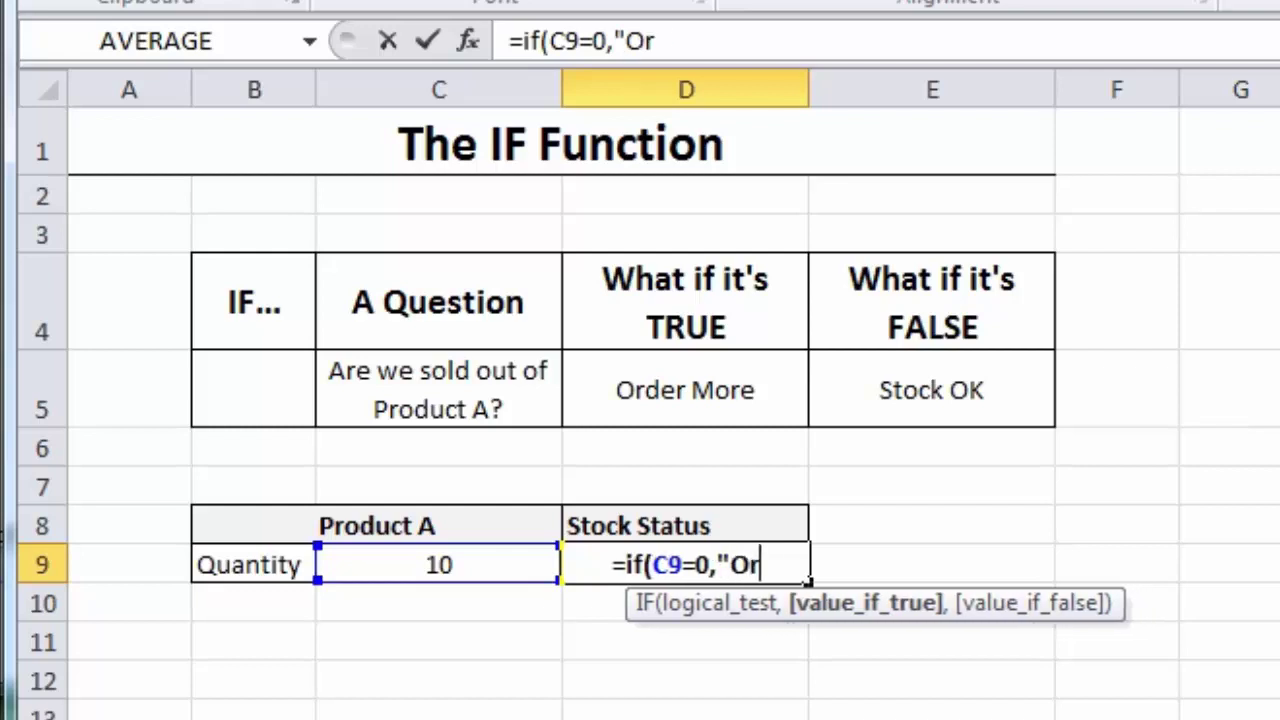
{"action": "type", "text": "der More"}
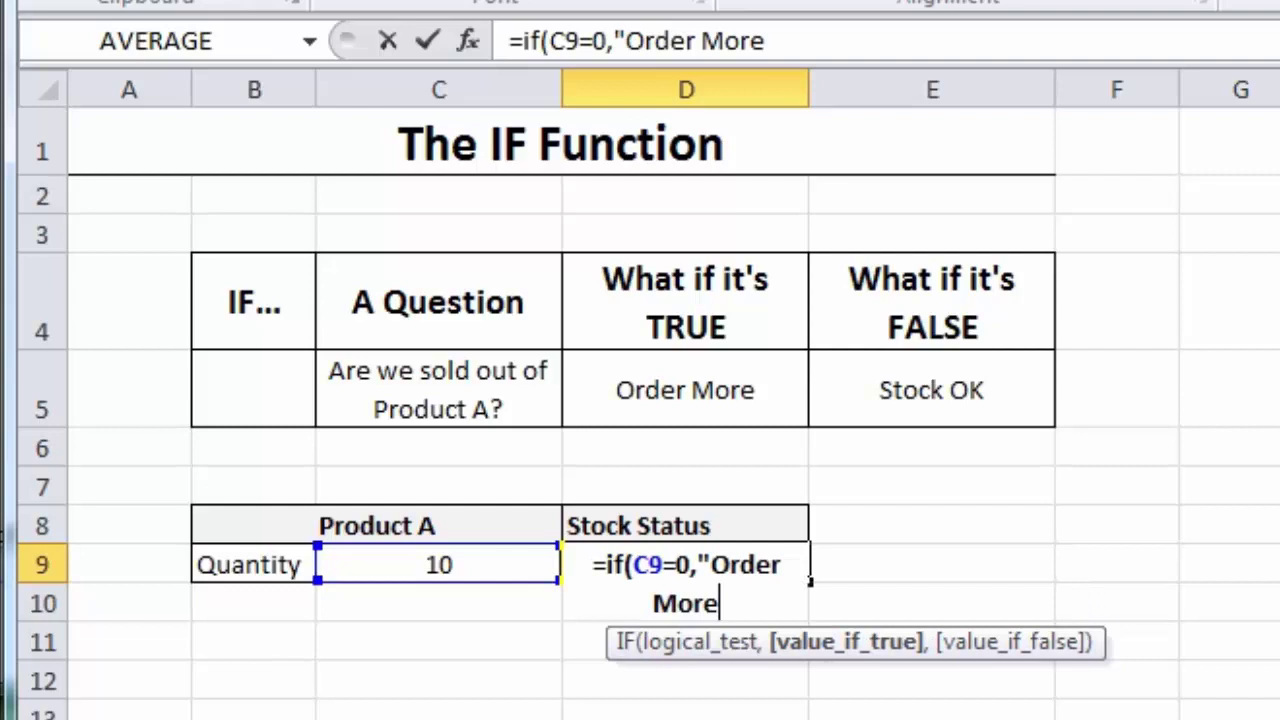
{"action": "type", "text": "\""}
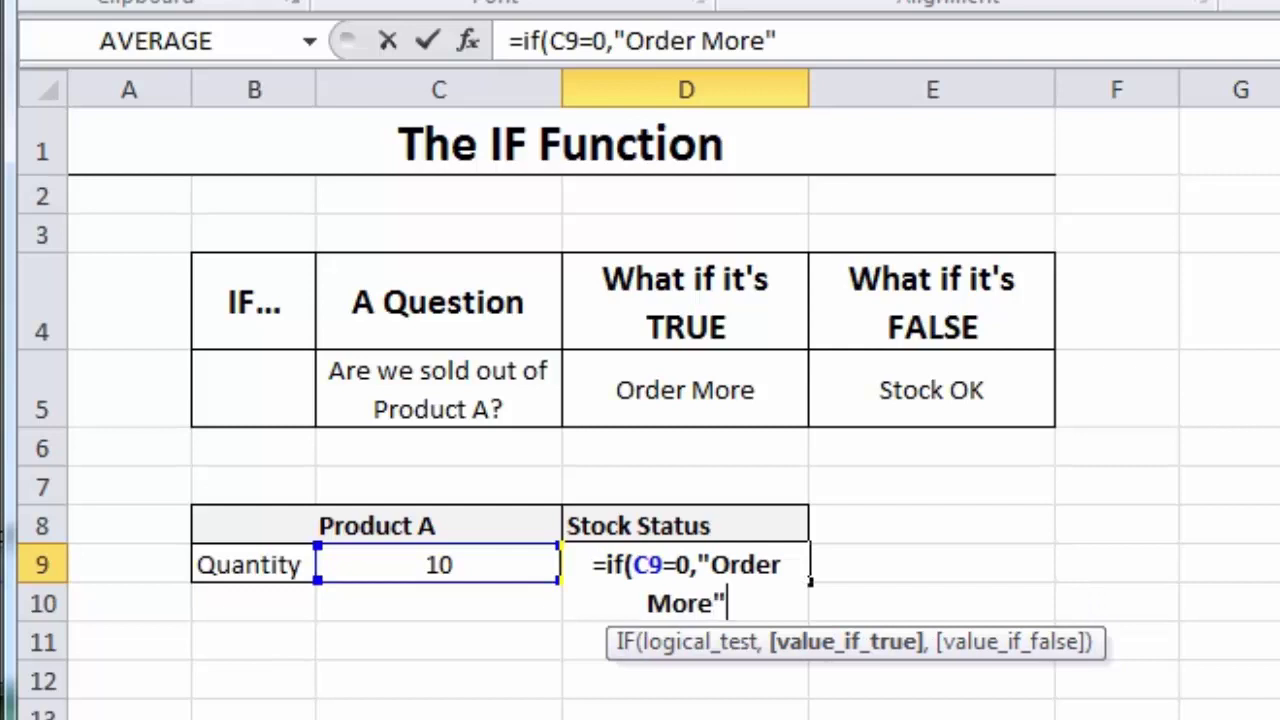
{"action": "type", "text": ","}
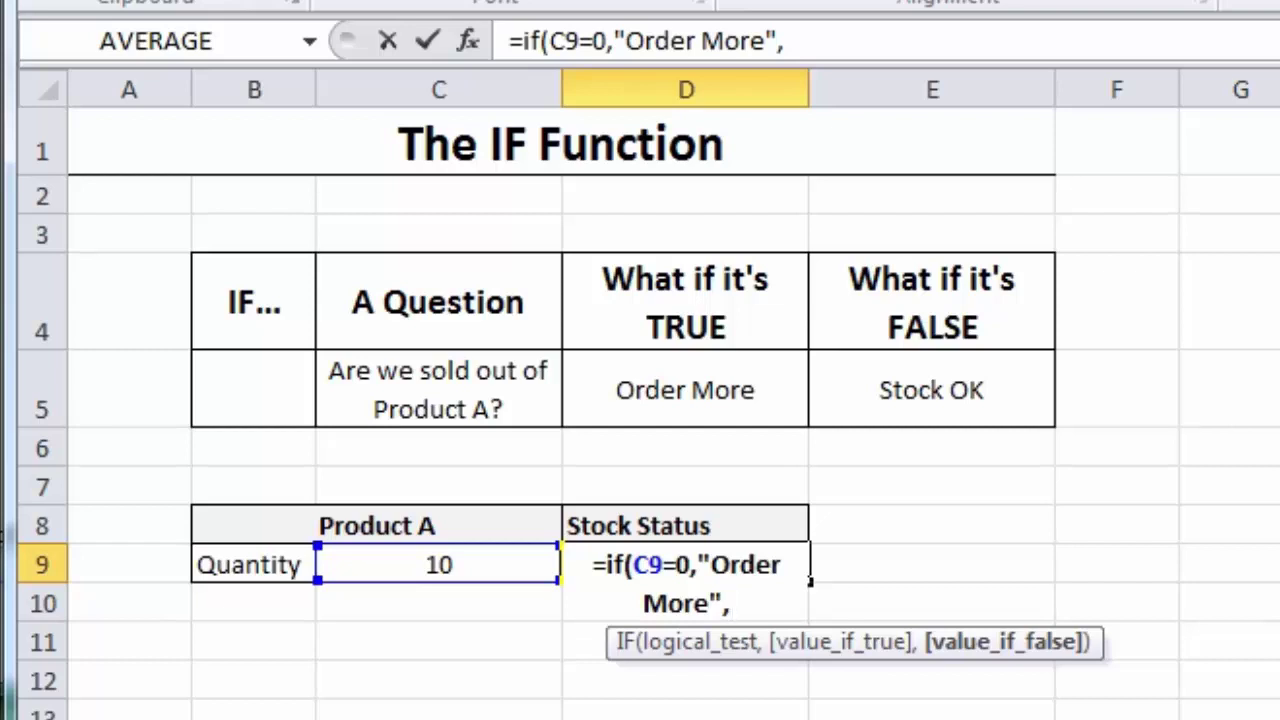
Add "Stock OK" as the value if false, complete the IF formula and reselect D9 to review it
{"action": "type", "text": "\""}
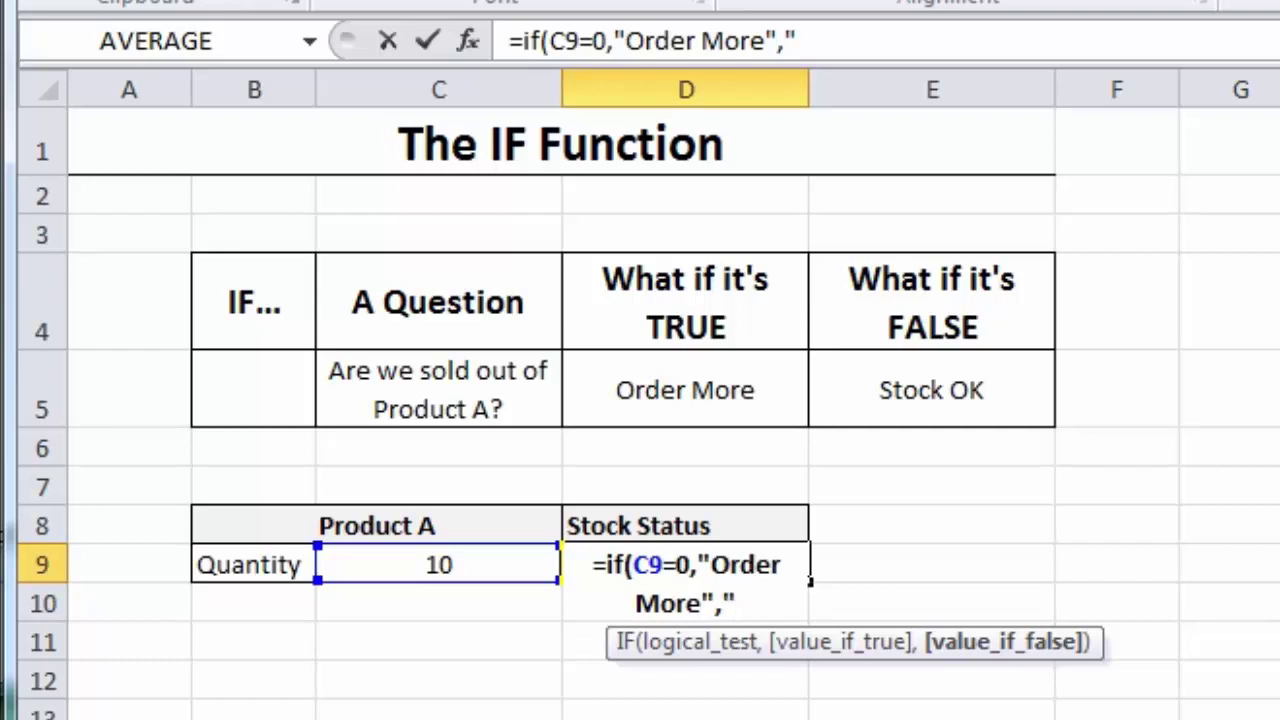
{"action": "type", "text": "St"}
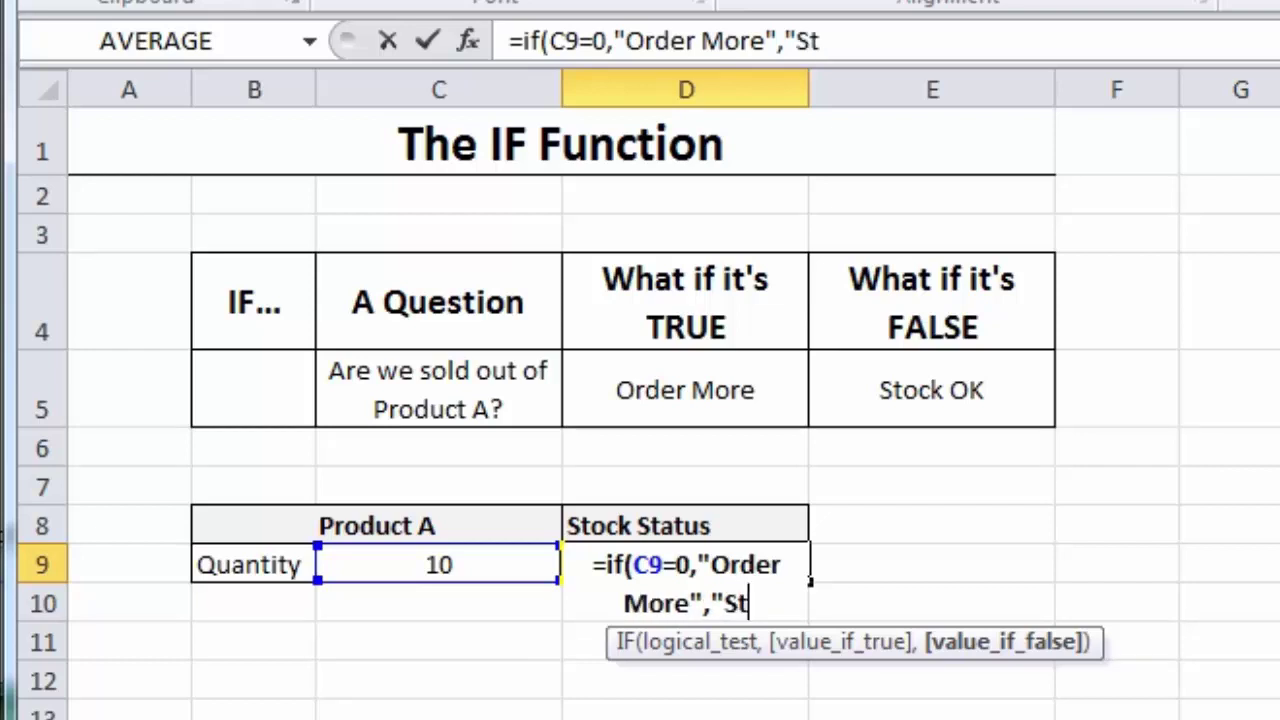
{"action": "type", "text": "ock OK\""}
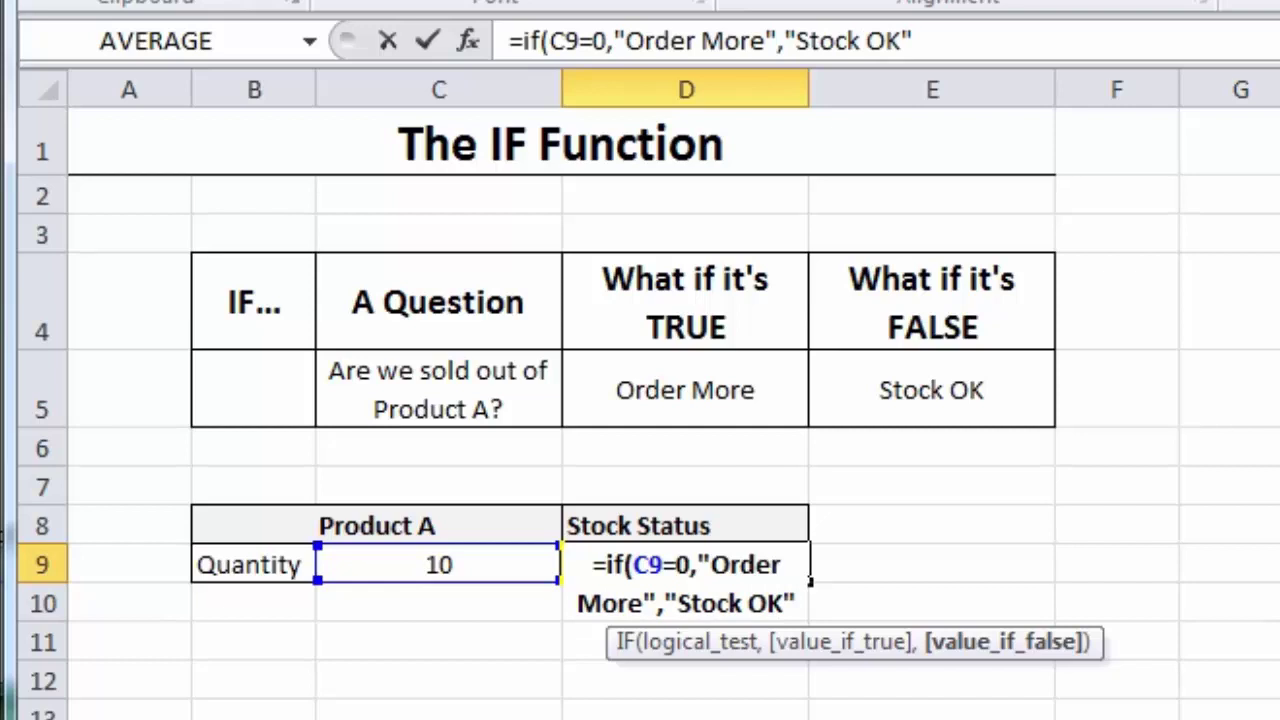
{"action": "type", "text": ")"}
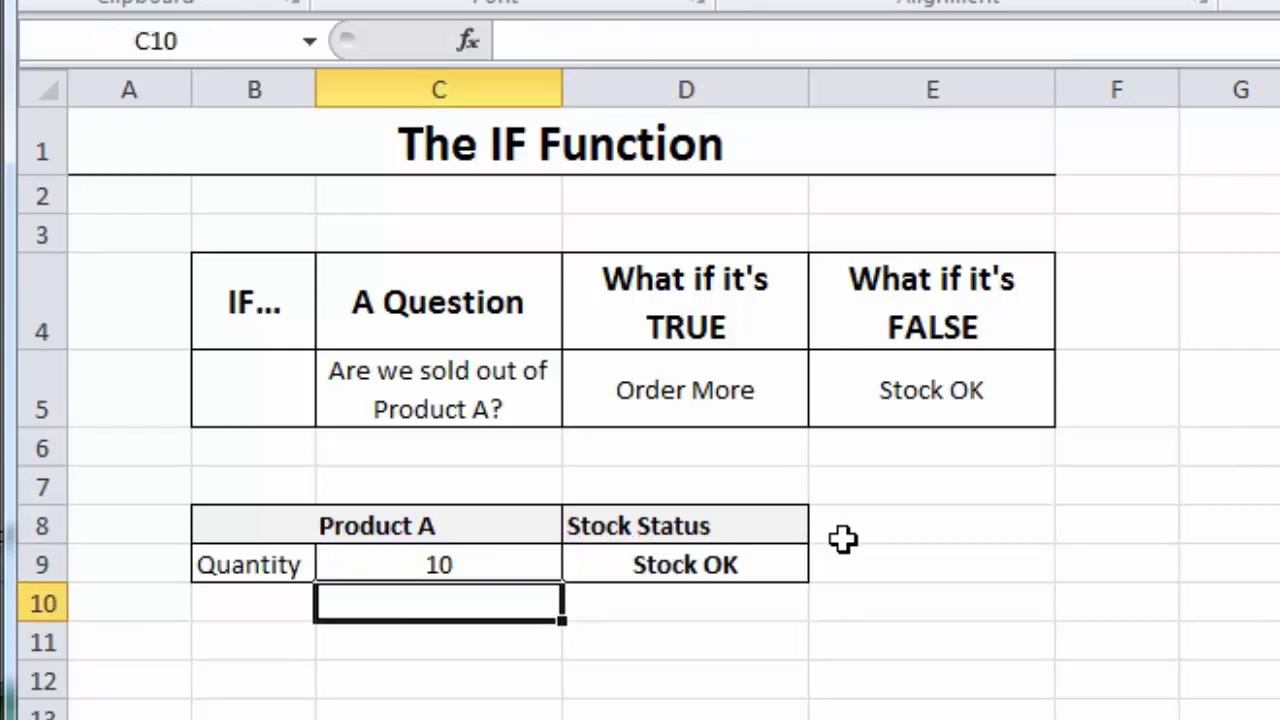
{"action": "key", "text": "Up"}
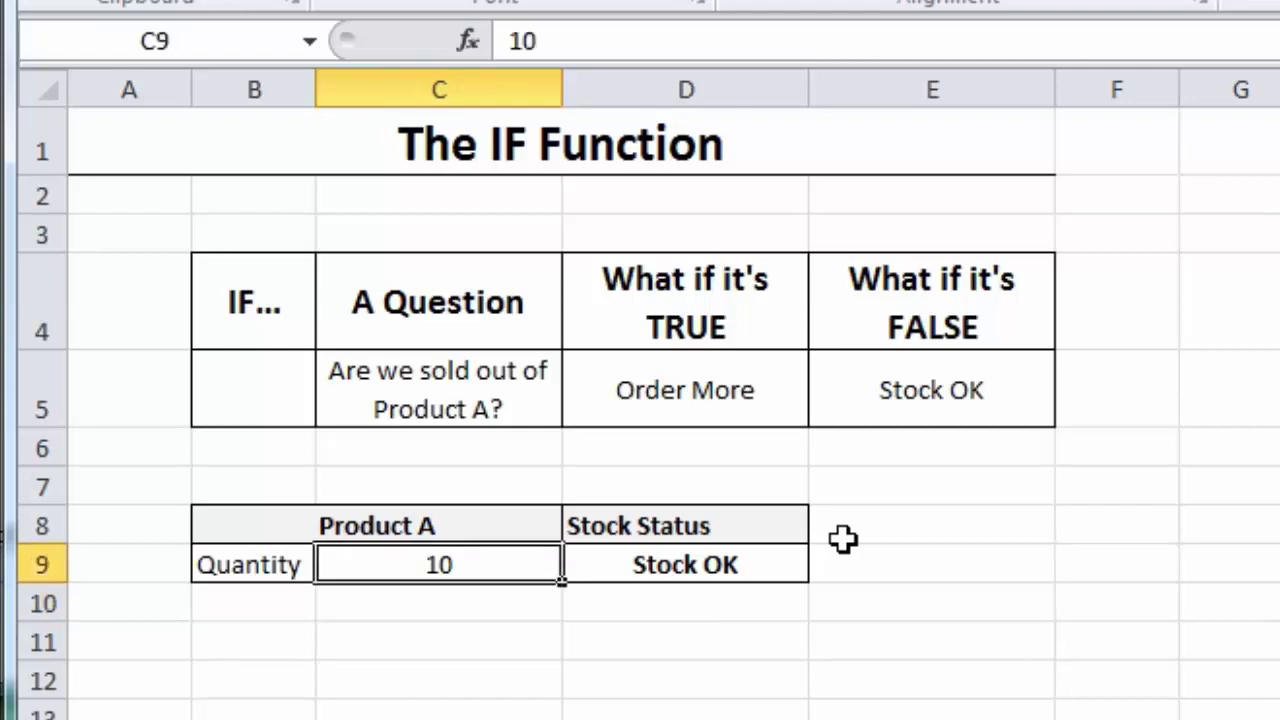
{"action": "key", "text": "Right"}
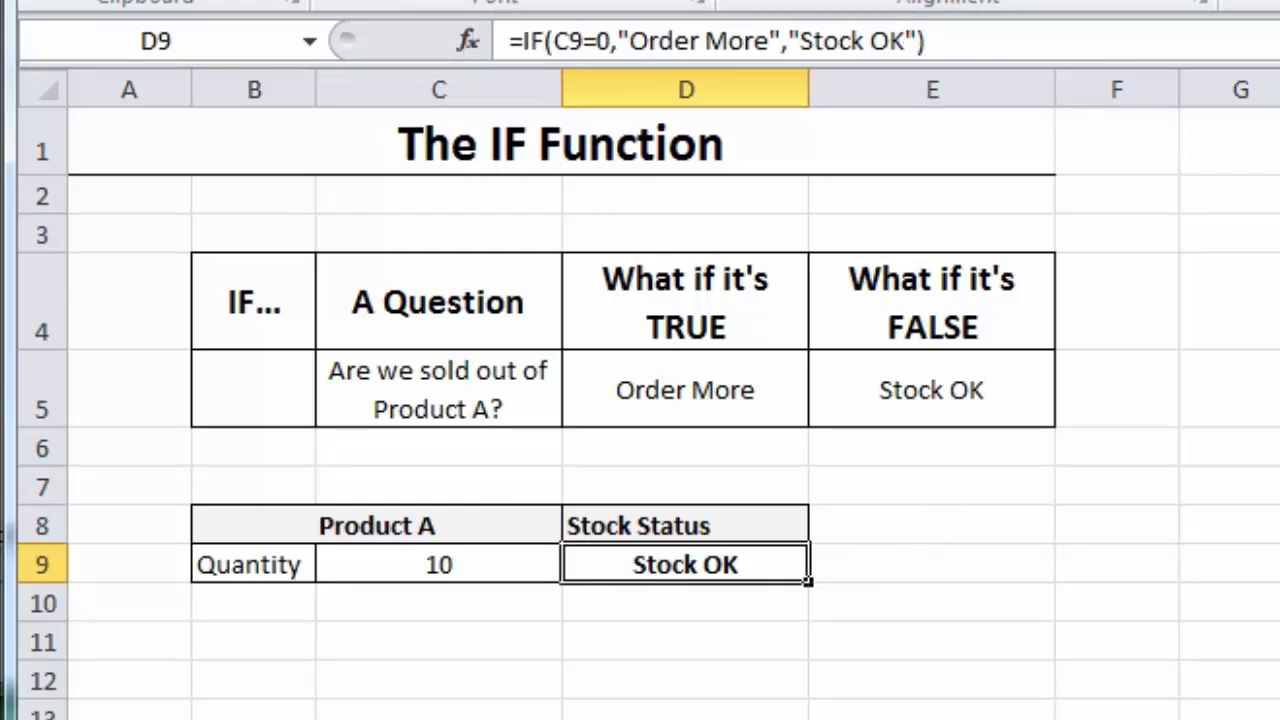
Test the stock status formula by setting the Product A quantity in C9 to 1, followed by 0
{"action": "left_click", "coordinate": [431, 566]}
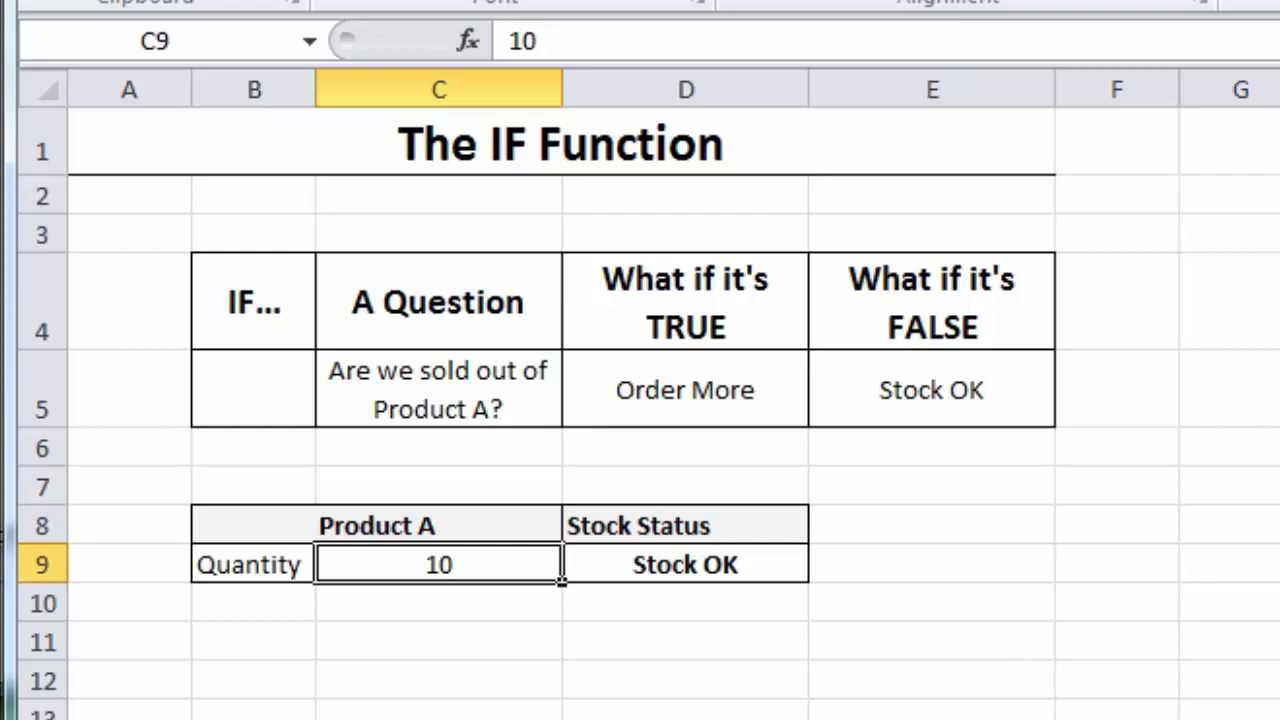
{"action": "type", "text": "1"}
{"action": "key", "text": "Return"}
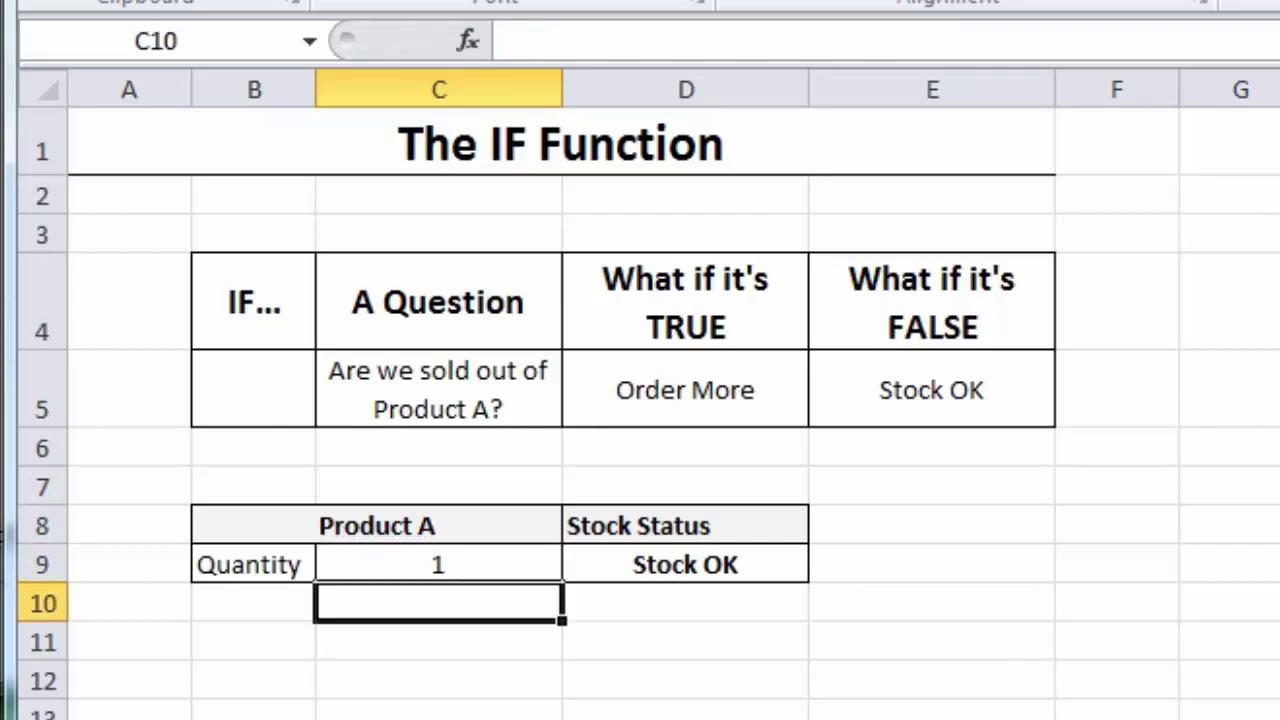
{"action": "left_click", "coordinate": [438, 564]}
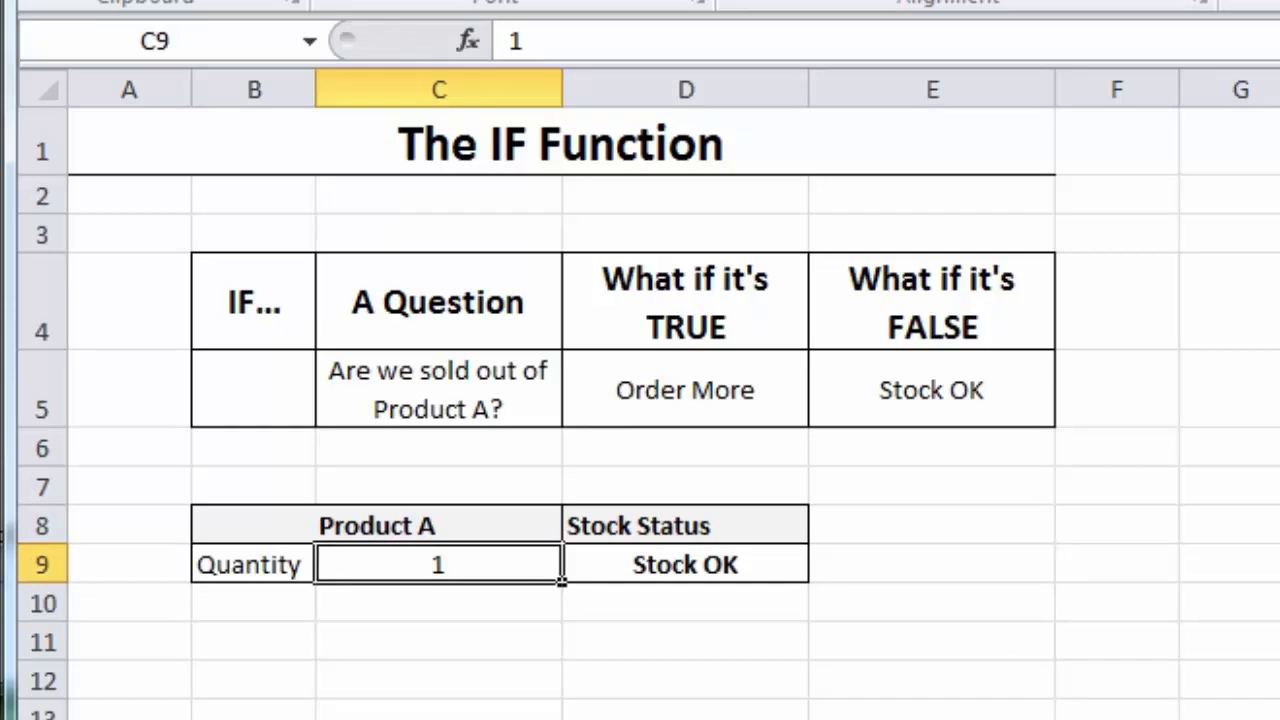
{"action": "type", "text": "0"}
{"action": "key", "text": "Return"}
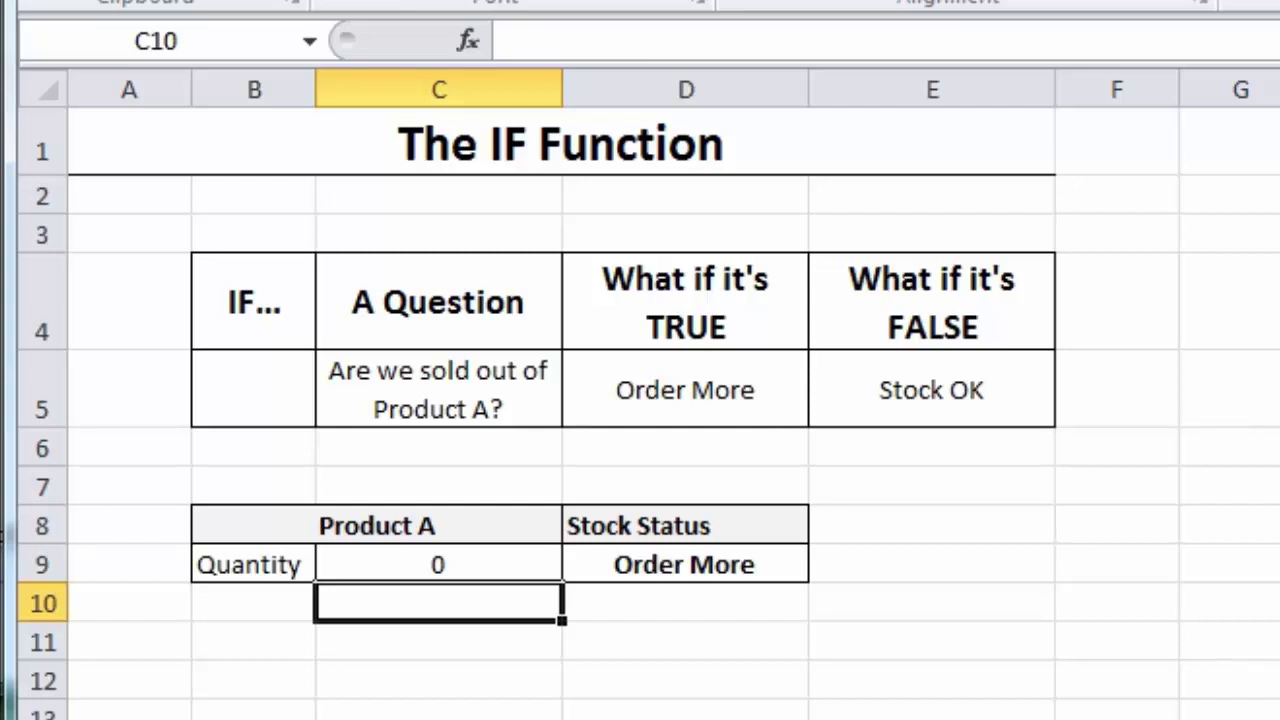
On the next worksheet, begin an IF formula in D4 with the logical test C4<B4 for the Gas Stove prices
{"action": "key", "text": "ctrl+Page_Down"}
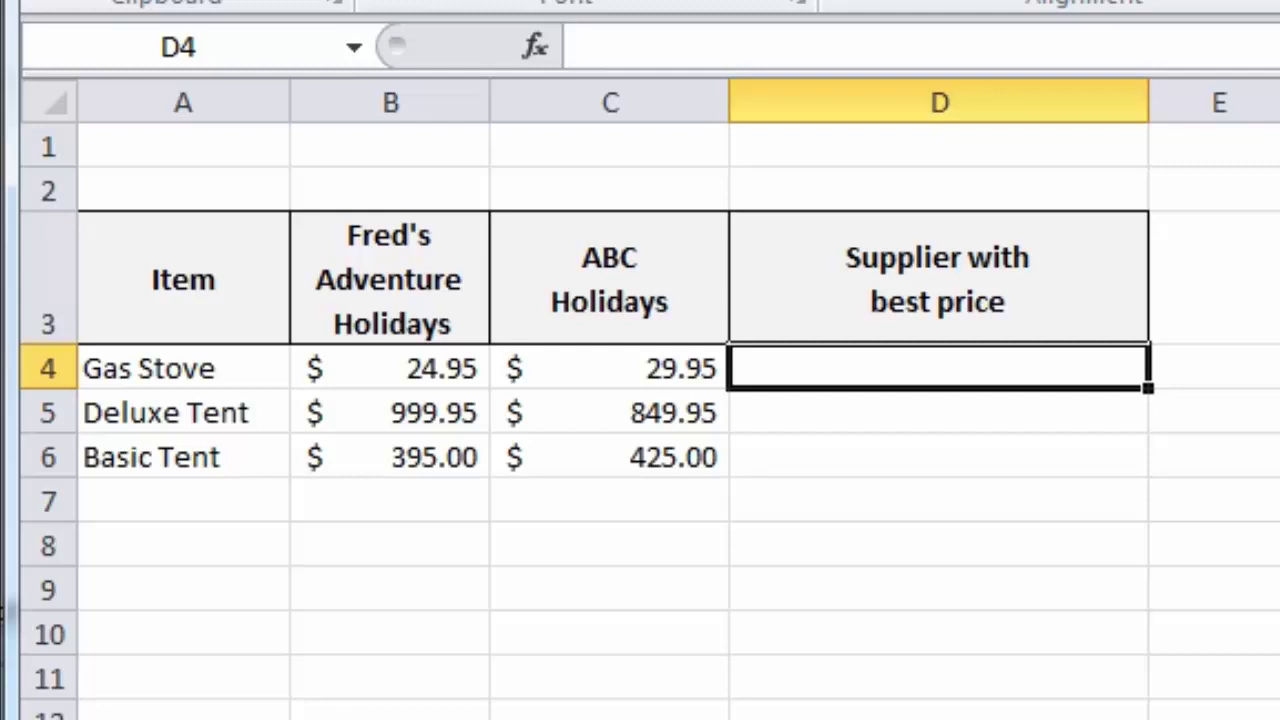
{"action": "type", "text": "=i"}
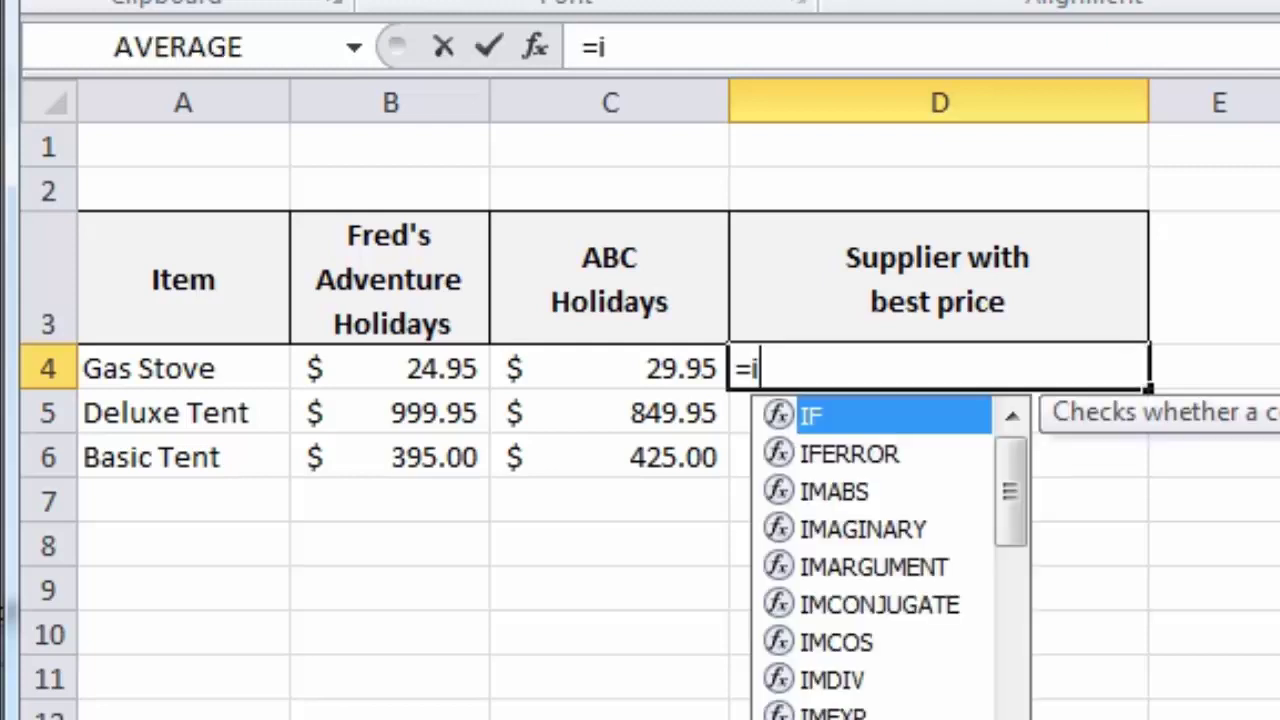
{"action": "type", "text": "f("}
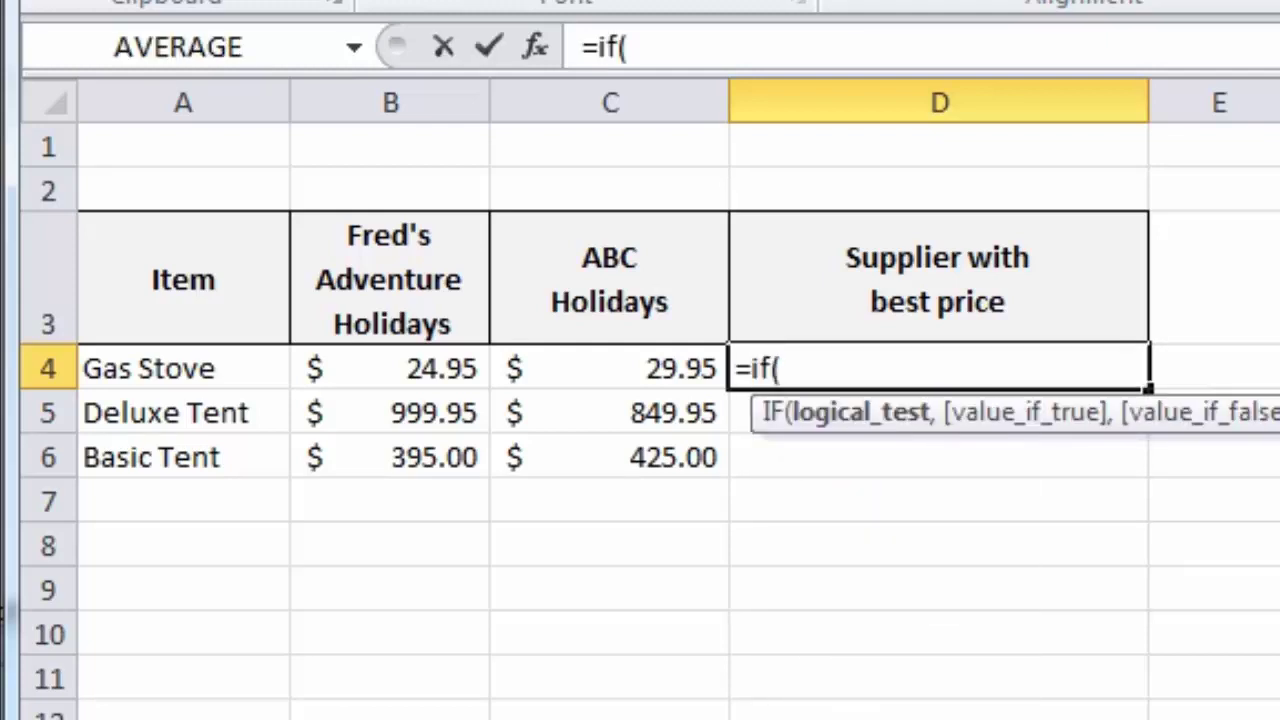
{"action": "left_click", "coordinate": [624, 367]}
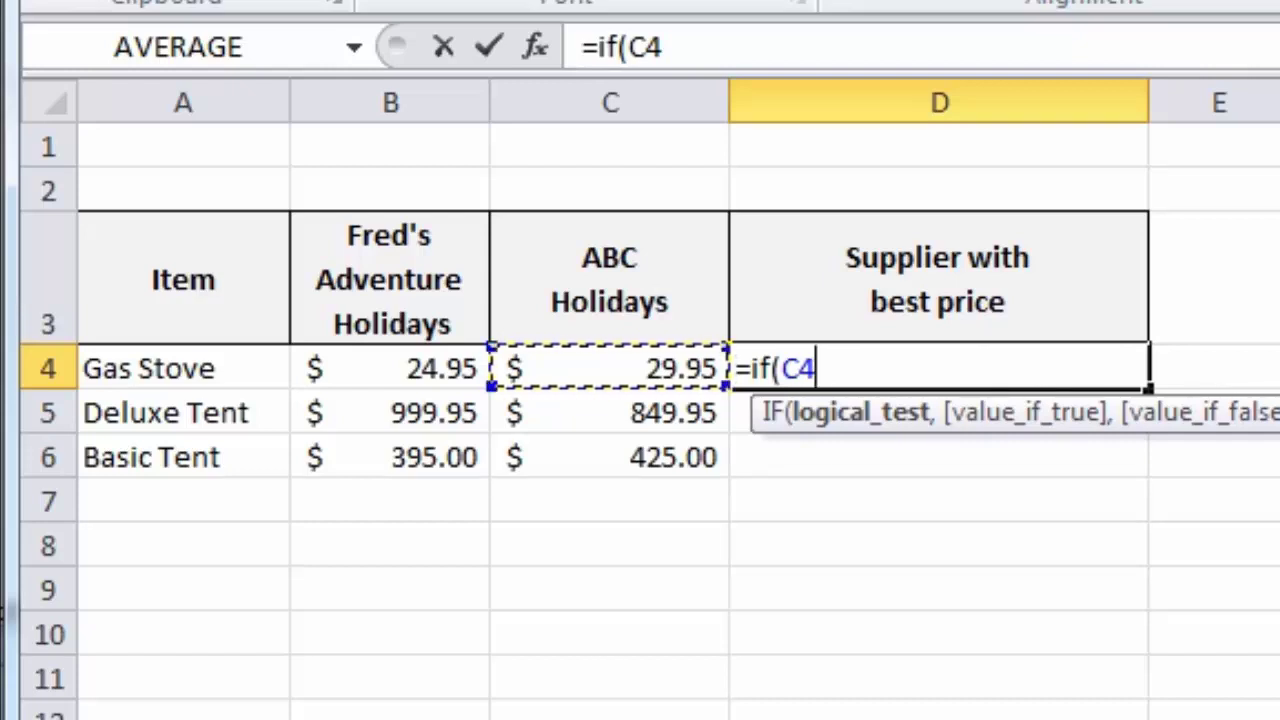
{"action": "type", "text": "<"}
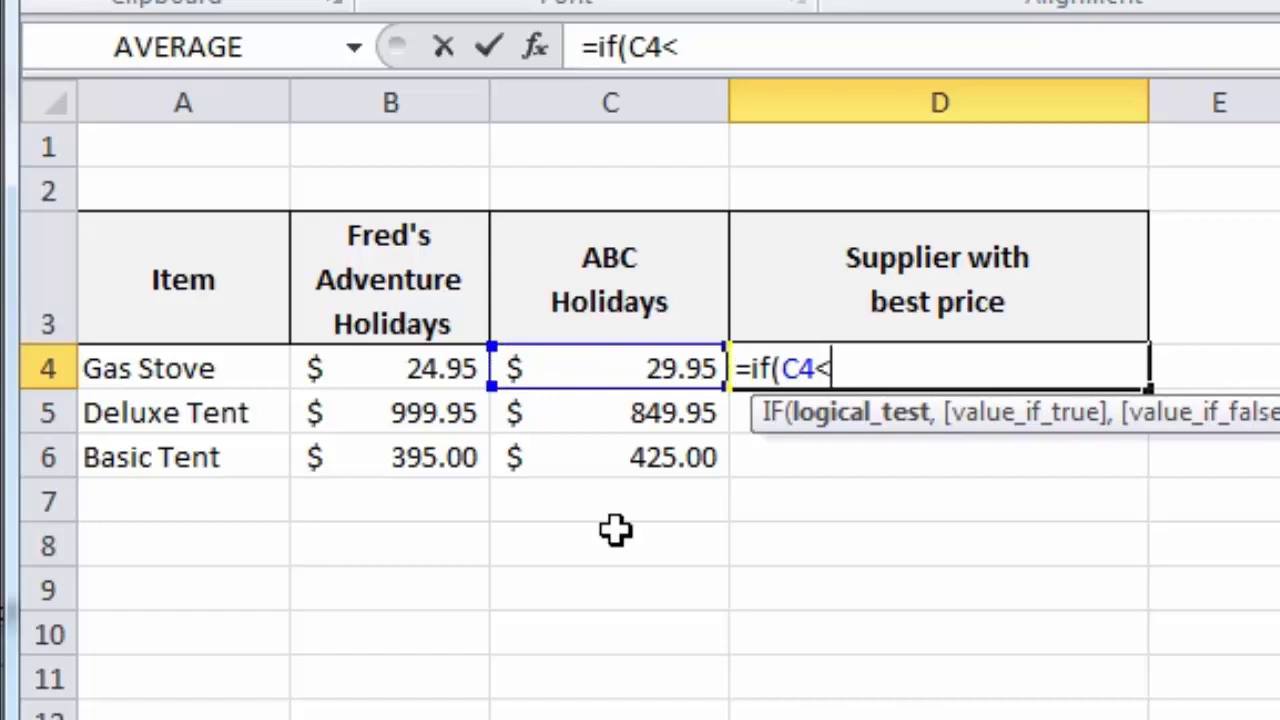
{"action": "left_click", "coordinate": [414, 375]}
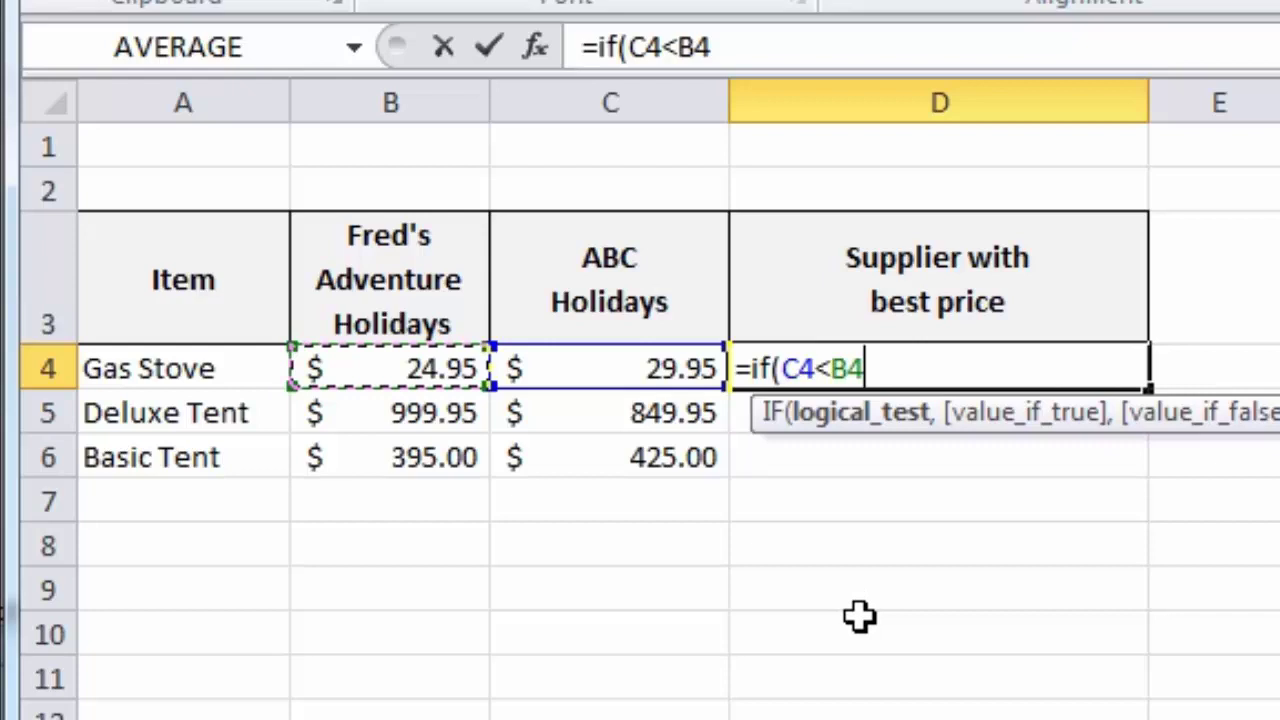
{"action": "type", "text": ","}
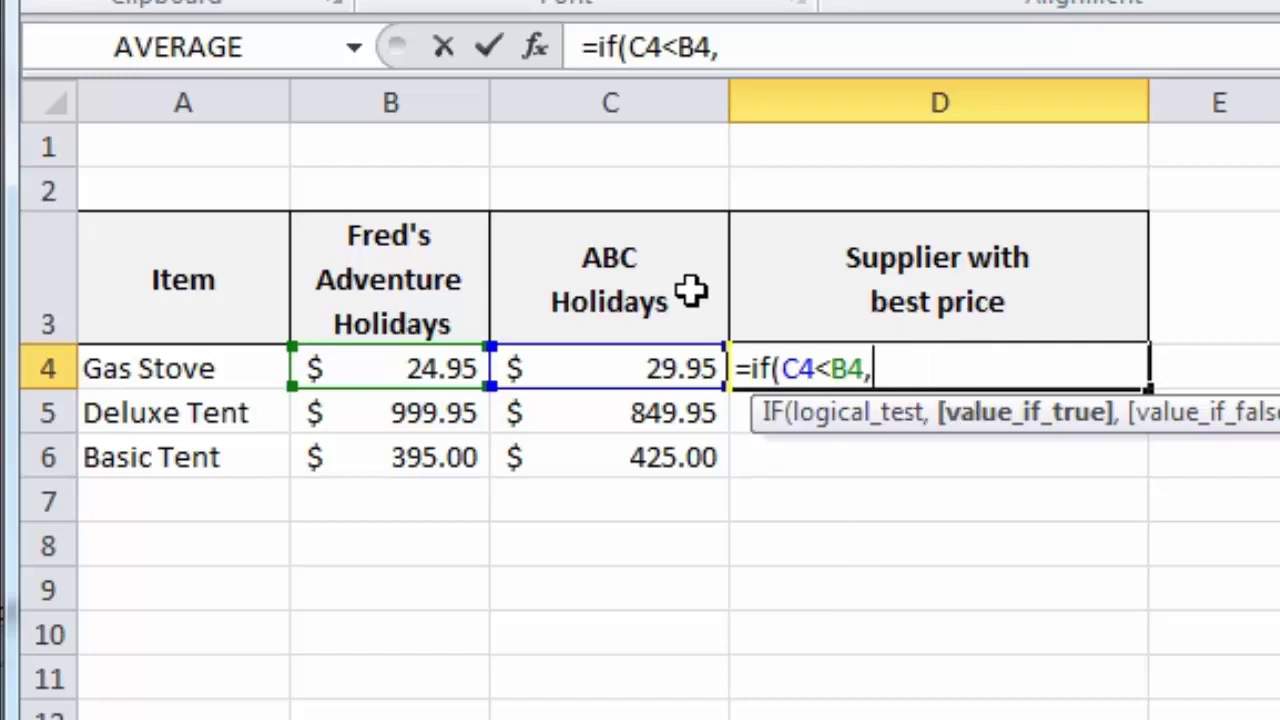
Complete the IF formula in D4 with absolute references $C$3 as the value if true and $B$3 as the value if false
{"action": "left_click", "coordinate": [650, 298]}
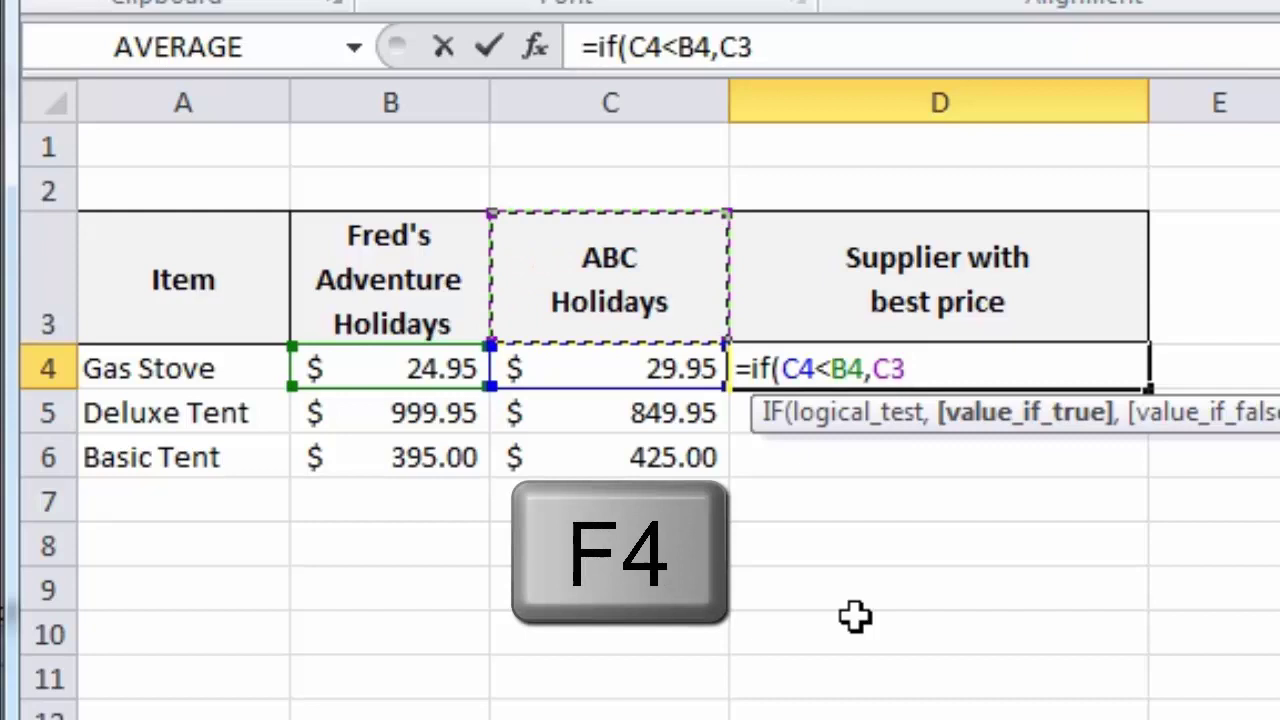
{"action": "key", "text": "F4"}
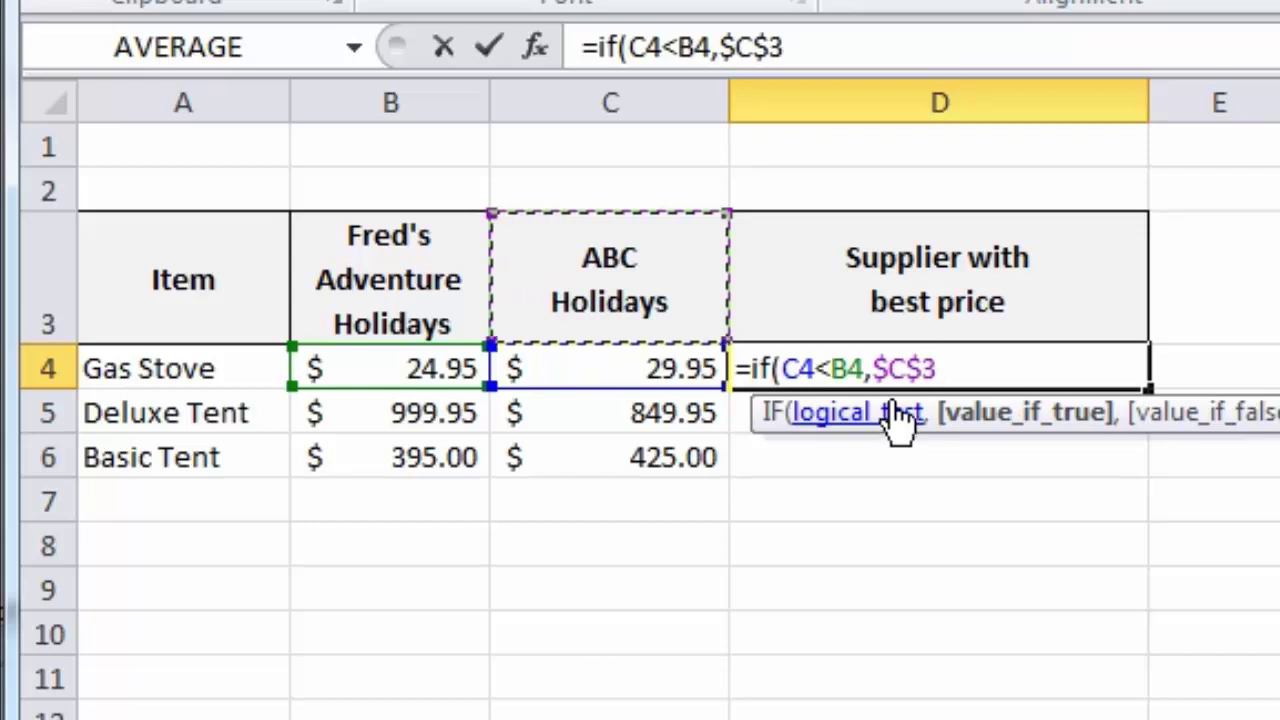
{"action": "type", "text": ","}
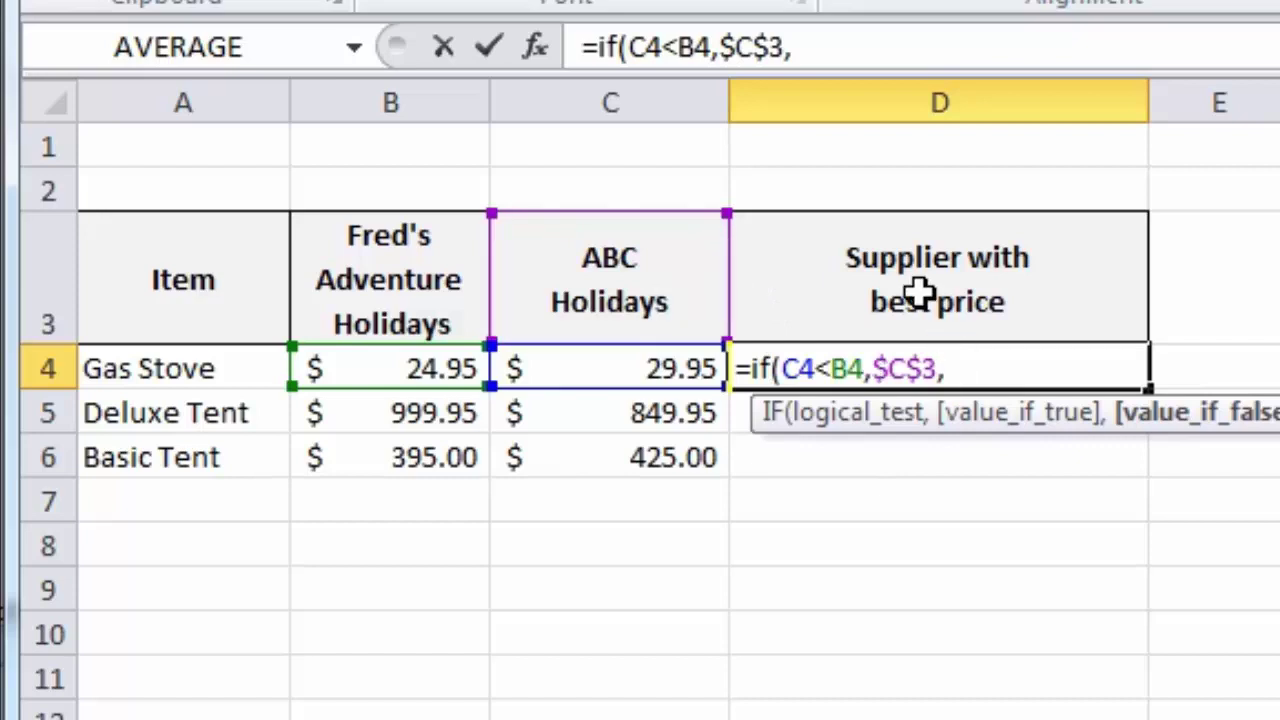
{"action": "left_click", "coordinate": [384, 282]}
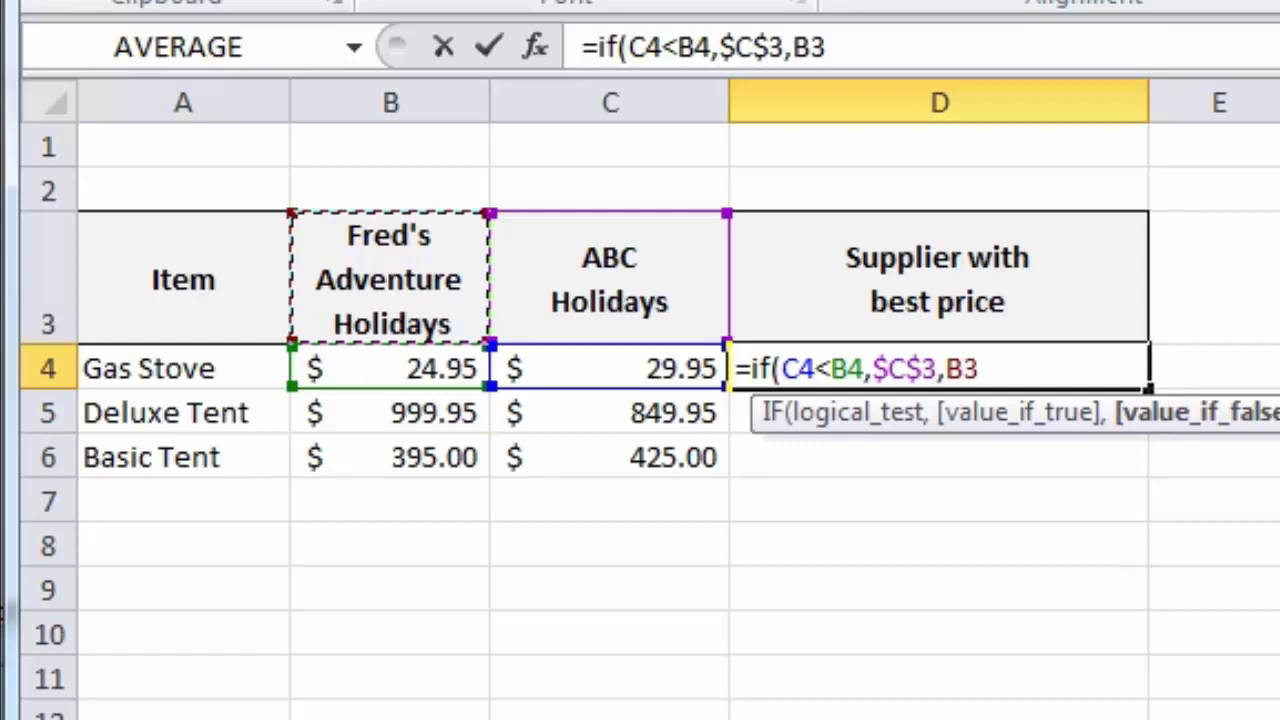
{"action": "key", "text": "F4"}
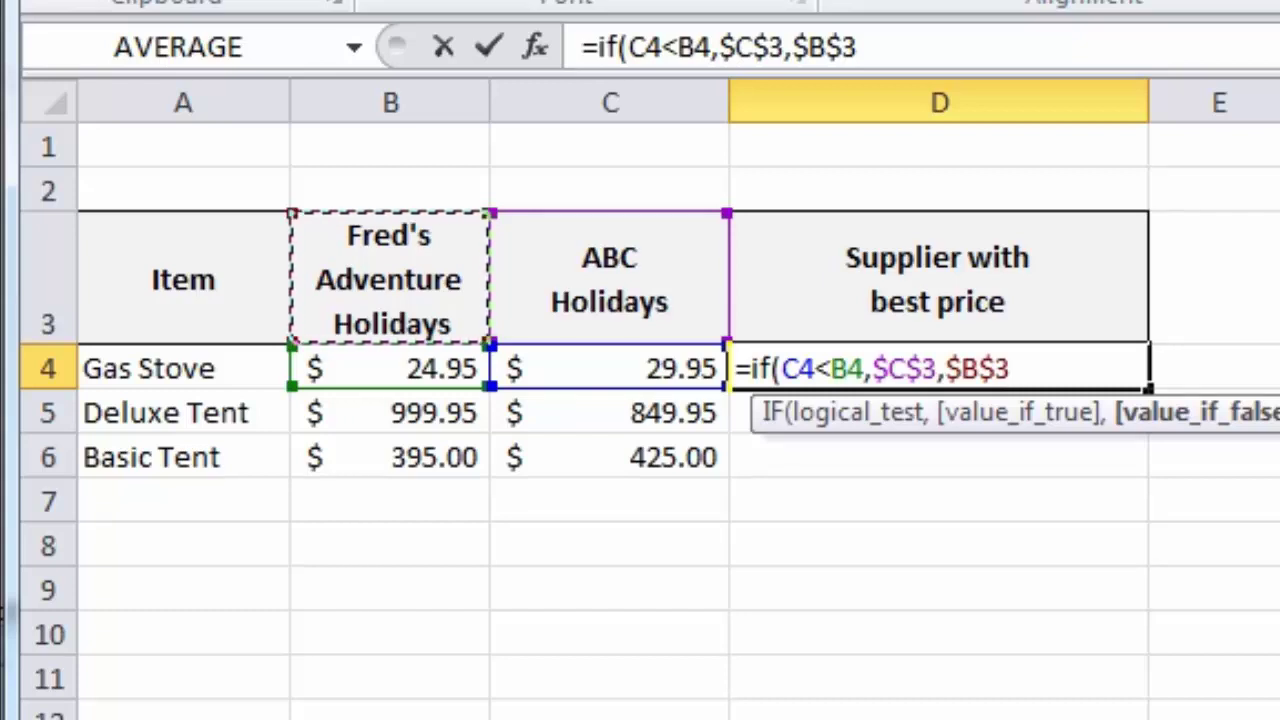
{"action": "type", "text": ")"}
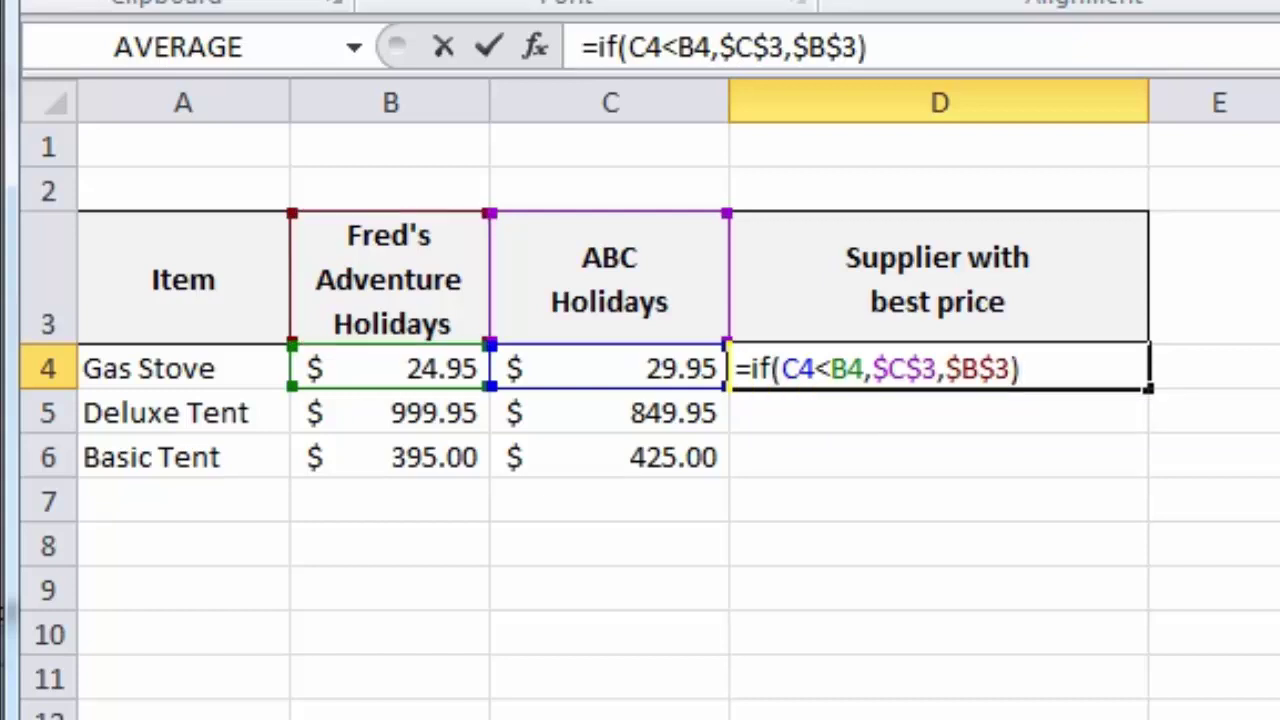
{"action": "key", "text": "Return"}
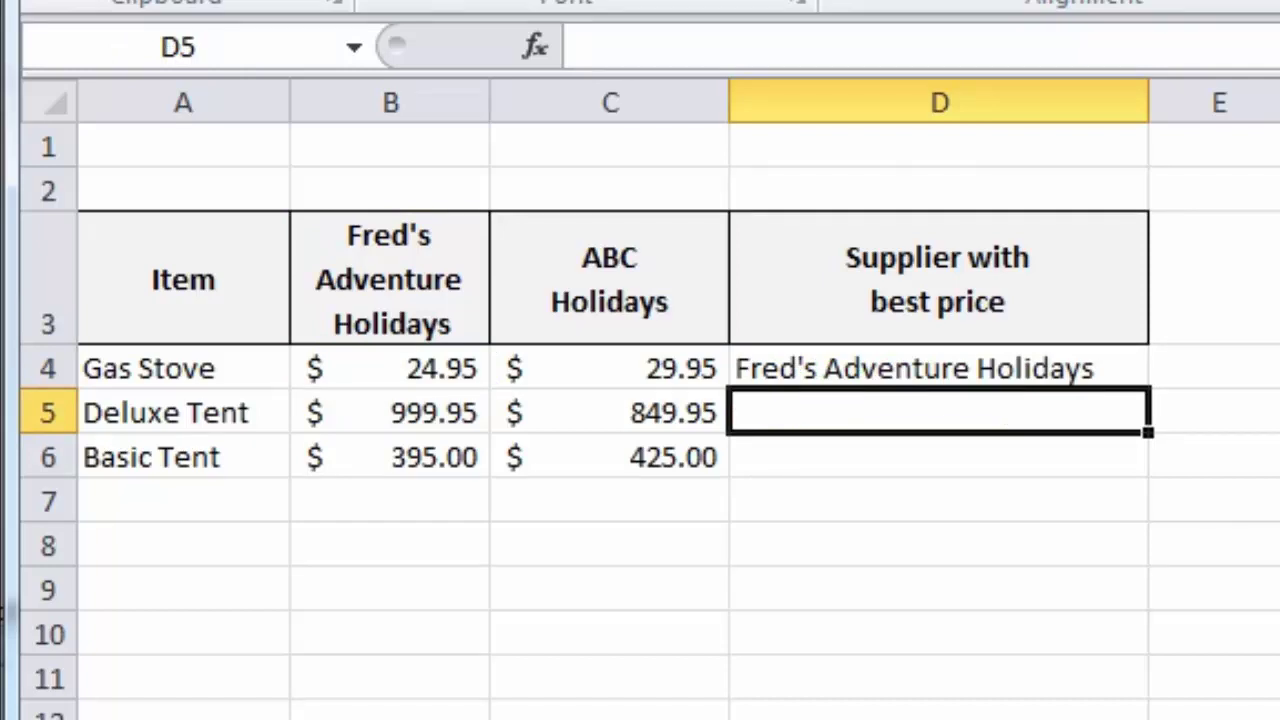
Set the ABC Holidays price for the Gas Stove in C4 to 22.95
{"action": "left_click", "coordinate": [666, 356]}
{"action": "type", "text": "22.95"}
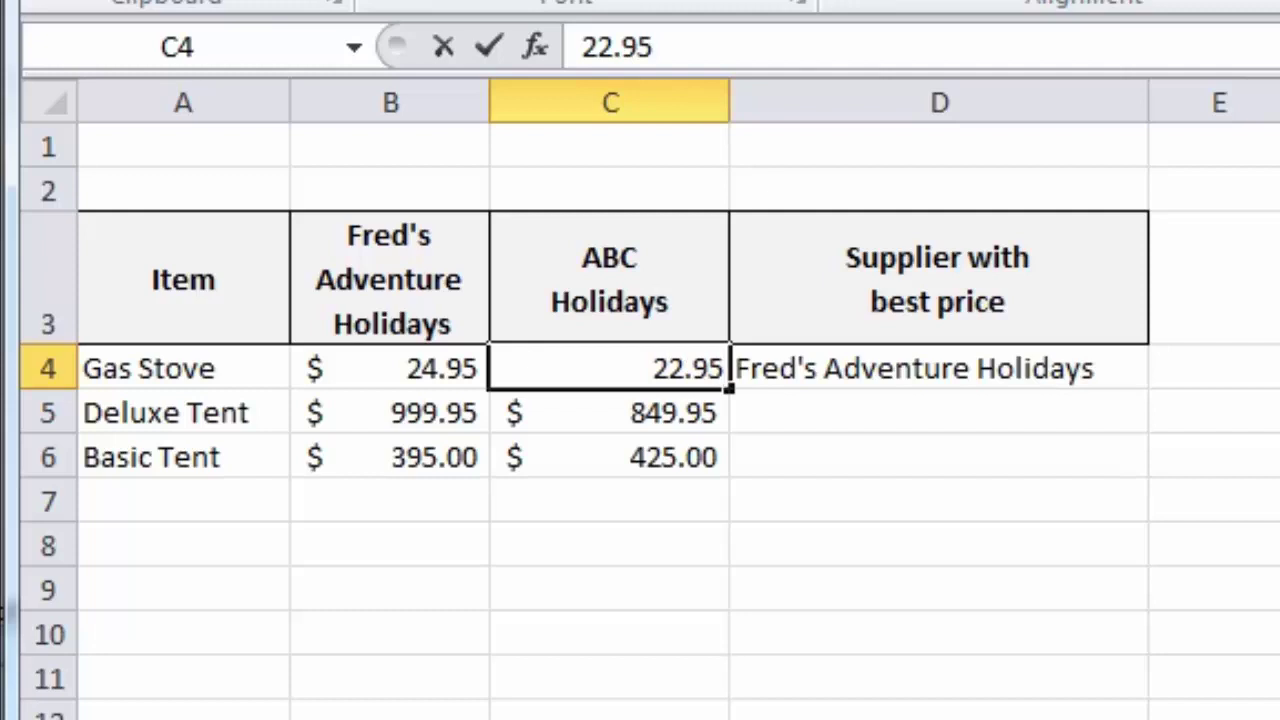
{"action": "key", "text": "Return"}
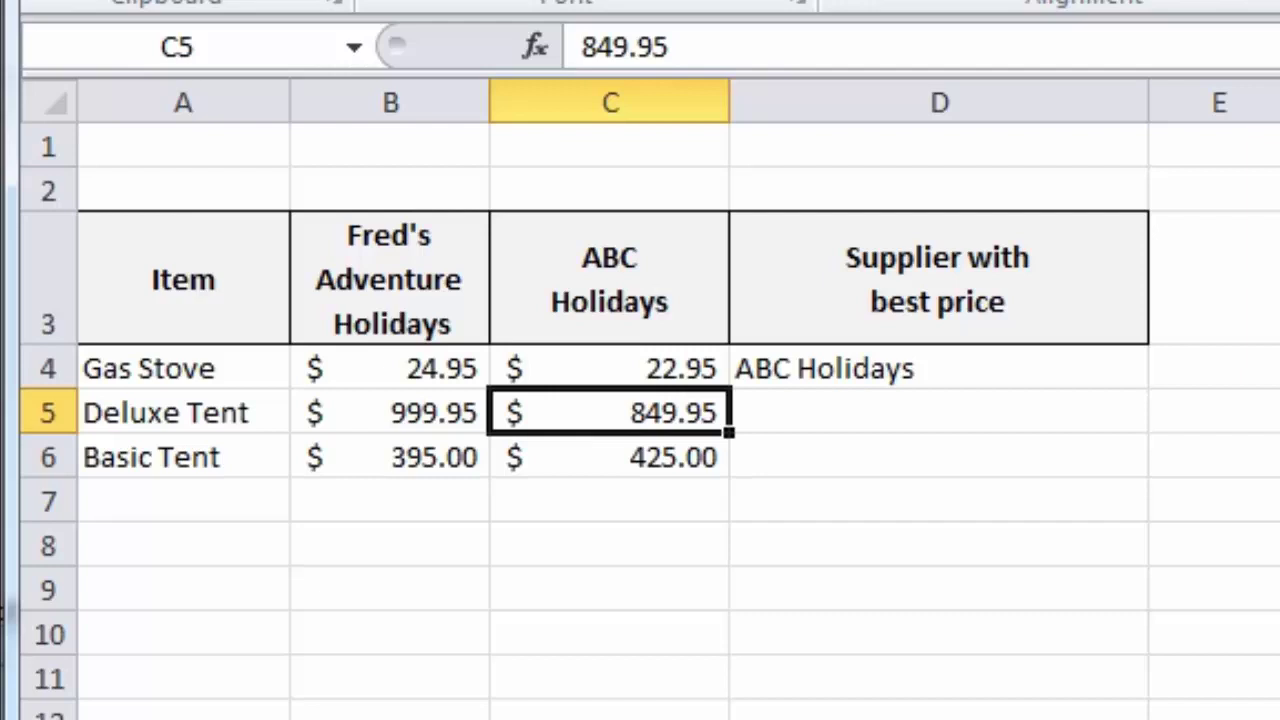
Copy the best-price supplier formula from D4 down to D6 and check the copy in D5
{"action": "left_click", "coordinate": [1100, 369]}
{"action": "left_click_drag", "start_coordinate": [1149, 389], "coordinate": [1150, 471]}
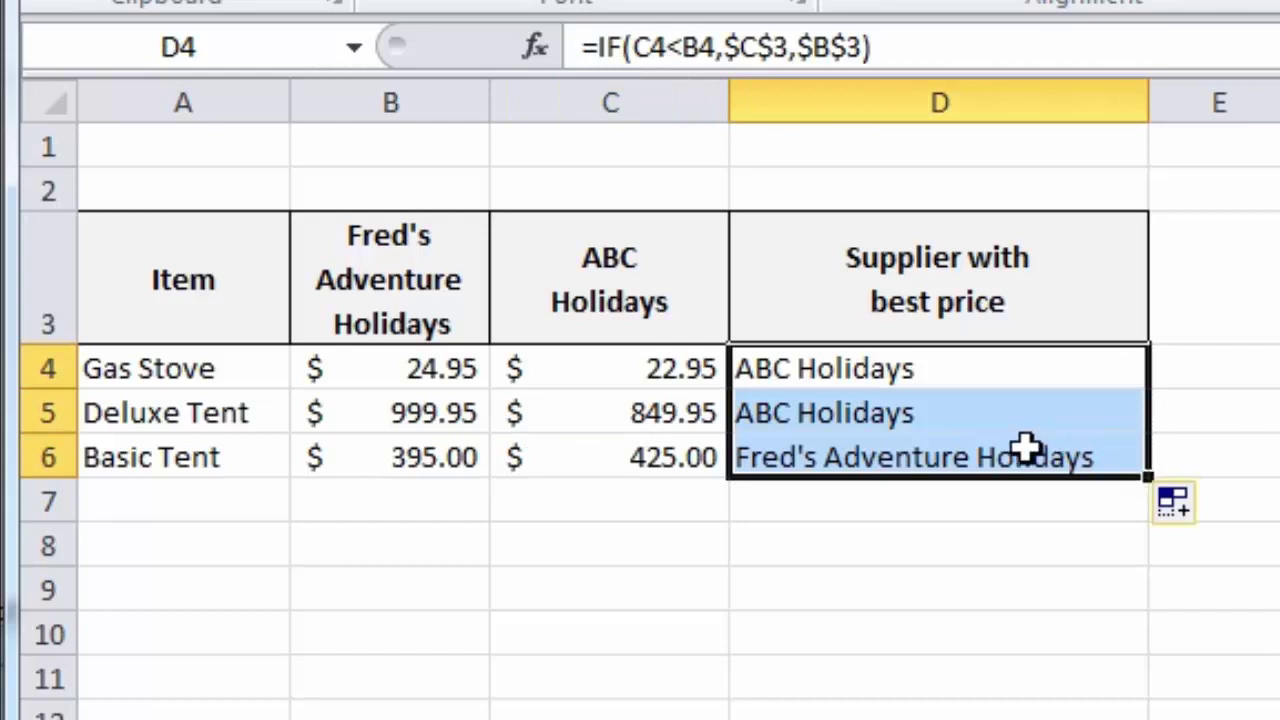
{"action": "key", "text": "Down"}
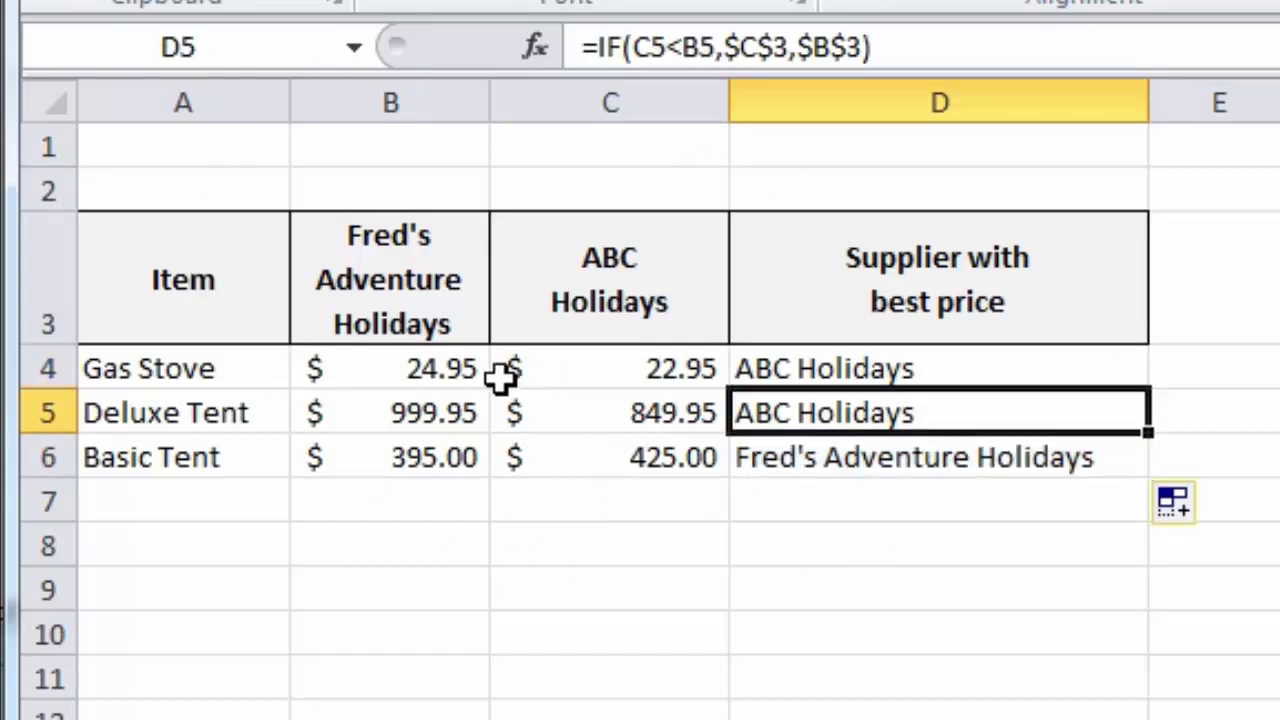
Set the Fred's Adventure Holidays price for the Deluxe Tent in B5 to 799 and check the Basic Tent prices and formula in row 6
{"action": "left_click", "coordinate": [418, 414]}
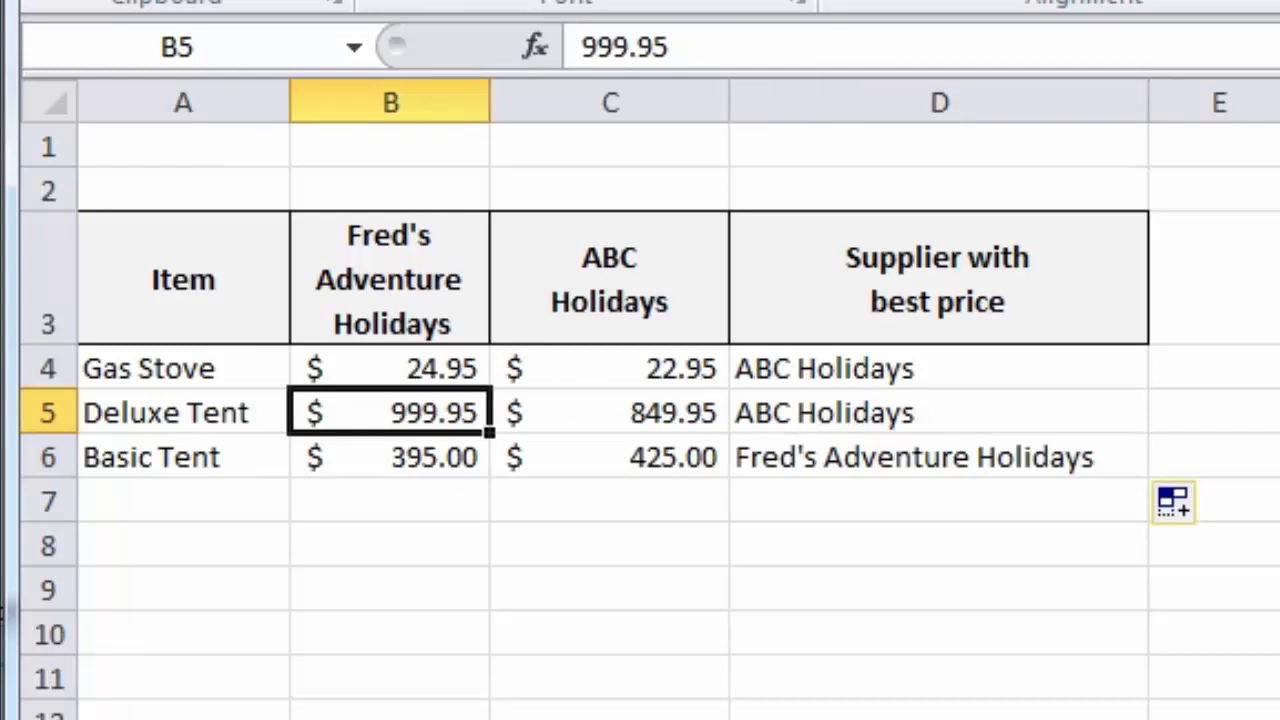
{"action": "type", "text": "799"}
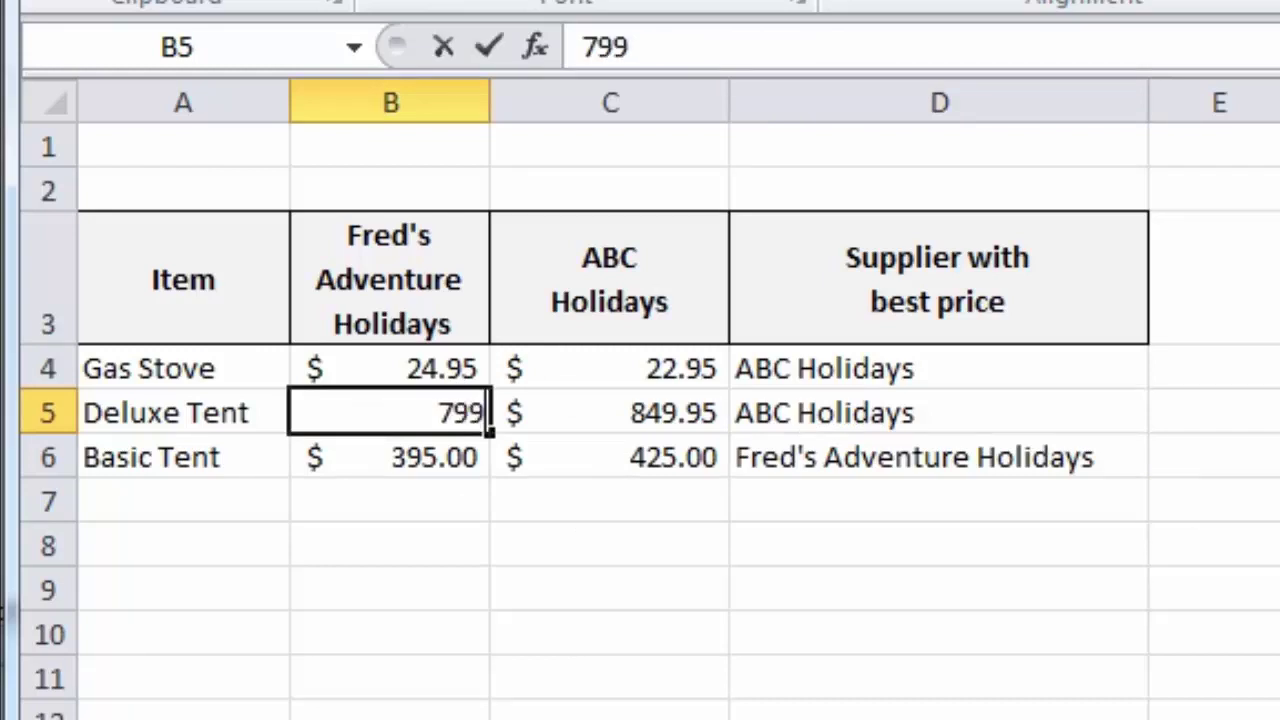
{"action": "key", "text": "Return"}
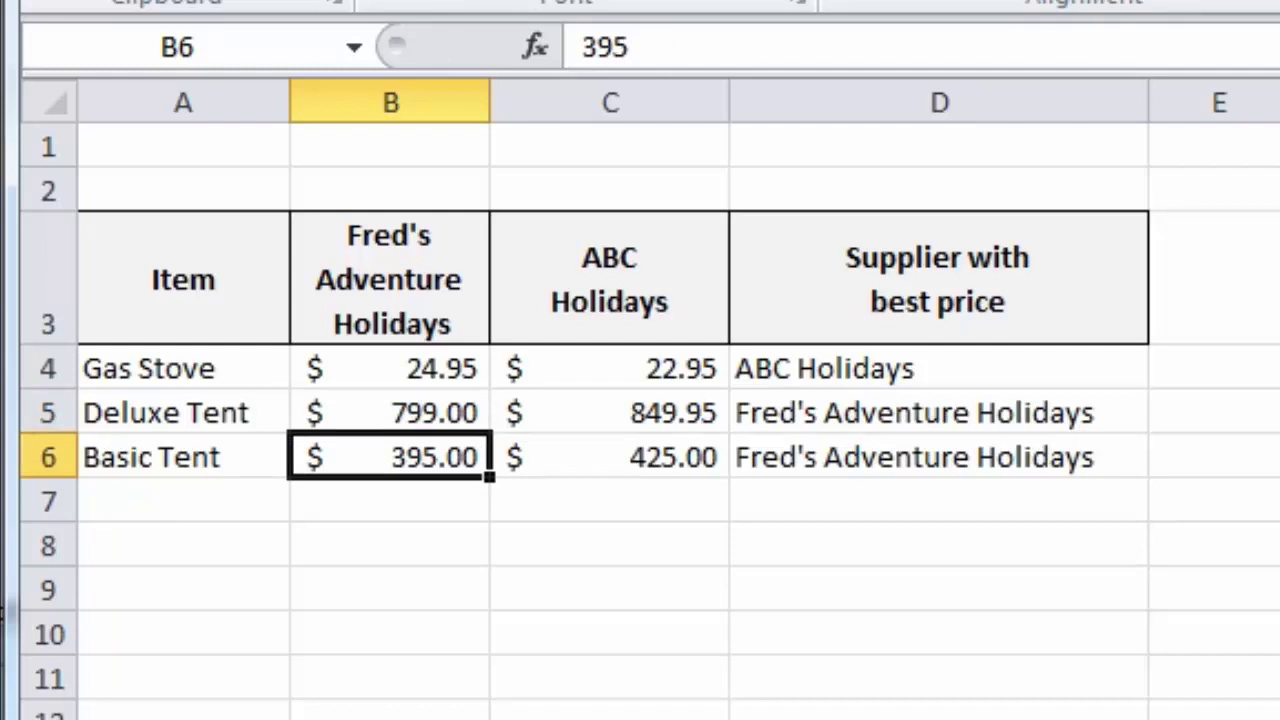
{"action": "left_click", "coordinate": [610, 457]}
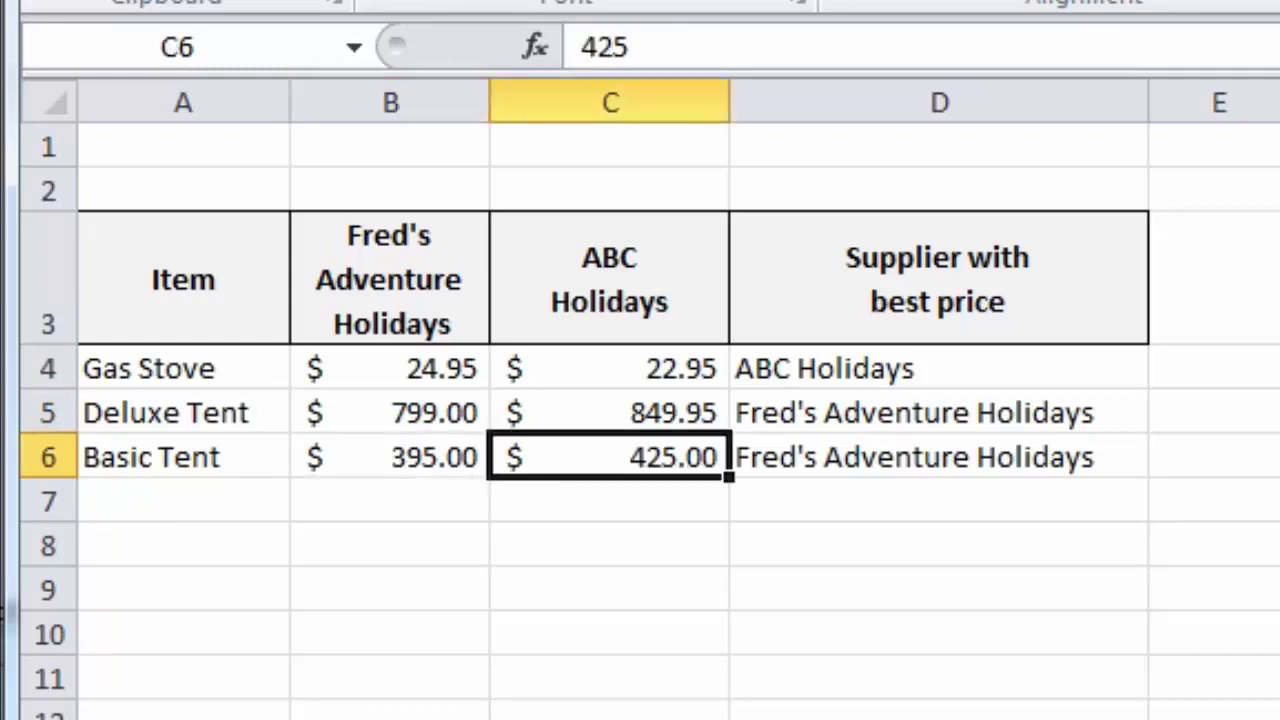
{"action": "left_click", "coordinate": [939, 457]}
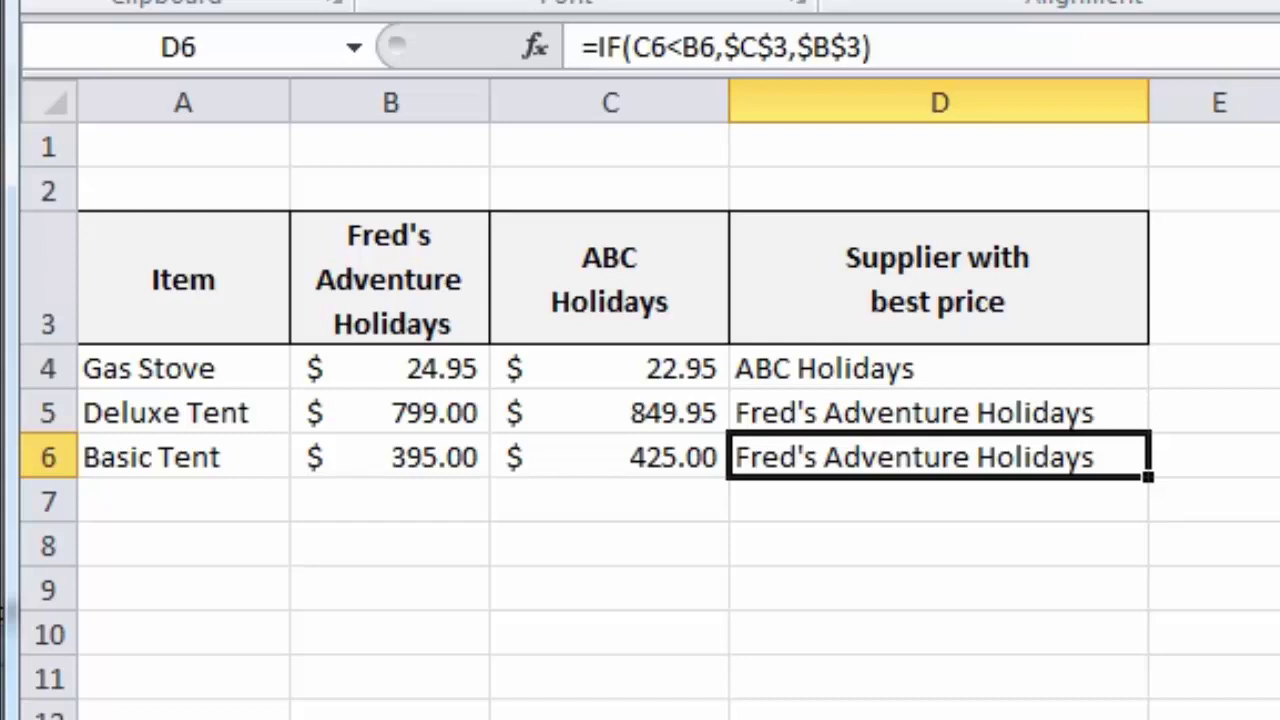
{"action": "left_click", "coordinate": [390, 457]}
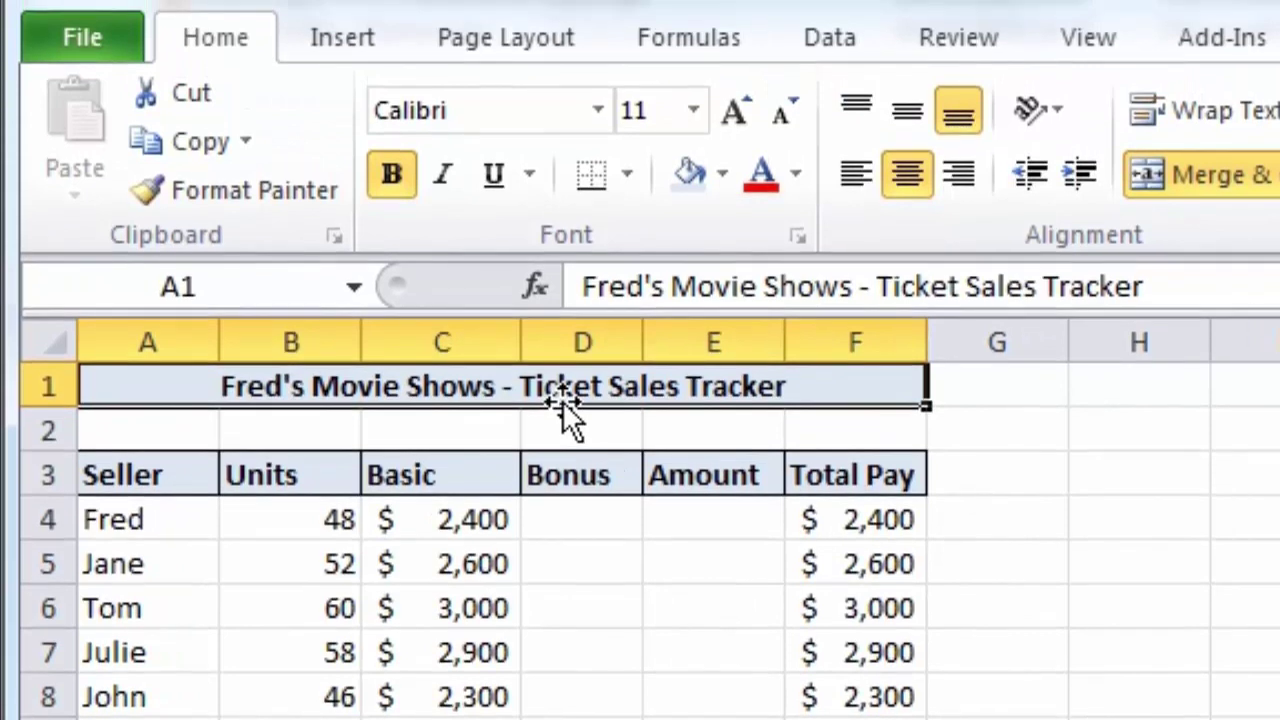
On the Ticket Sales Tracker sheet, insert an IF function in Bonus cell D4 with the logical test B4>49
{"action": "left_click", "coordinate": [565, 511]}
{"action": "left_click", "coordinate": [646, 52]}
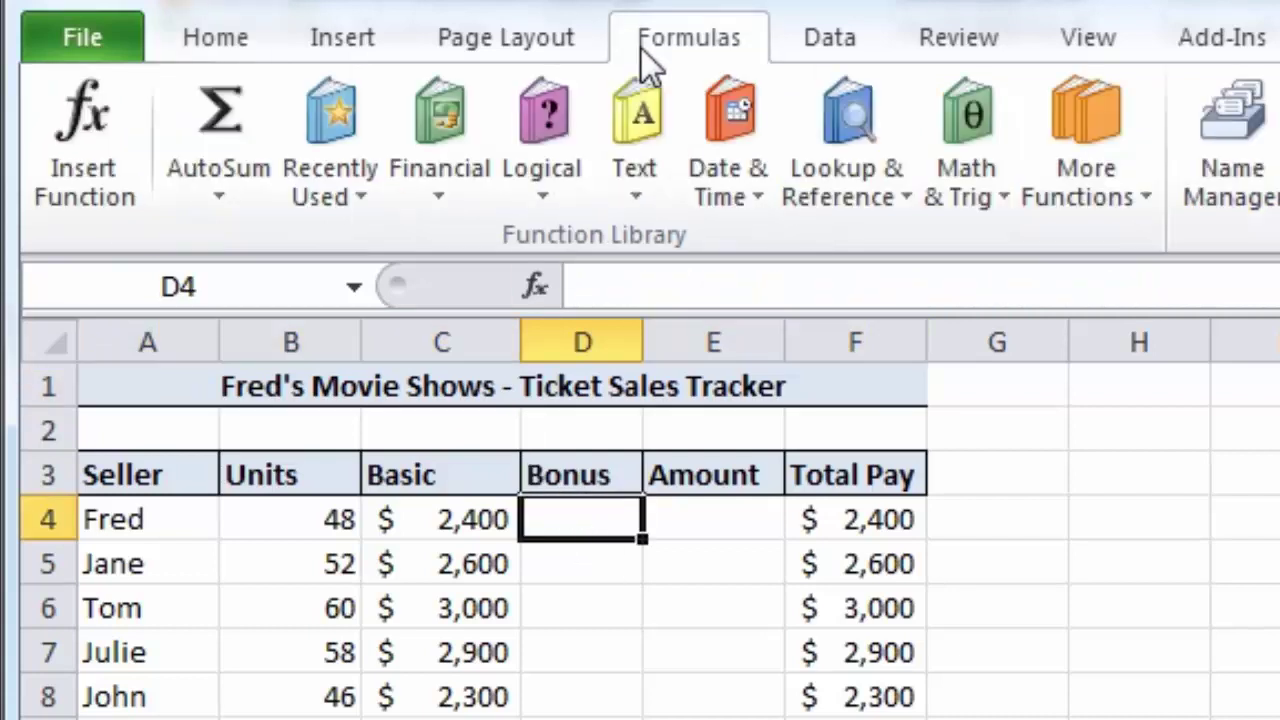
{"action": "left_click", "coordinate": [545, 189]}
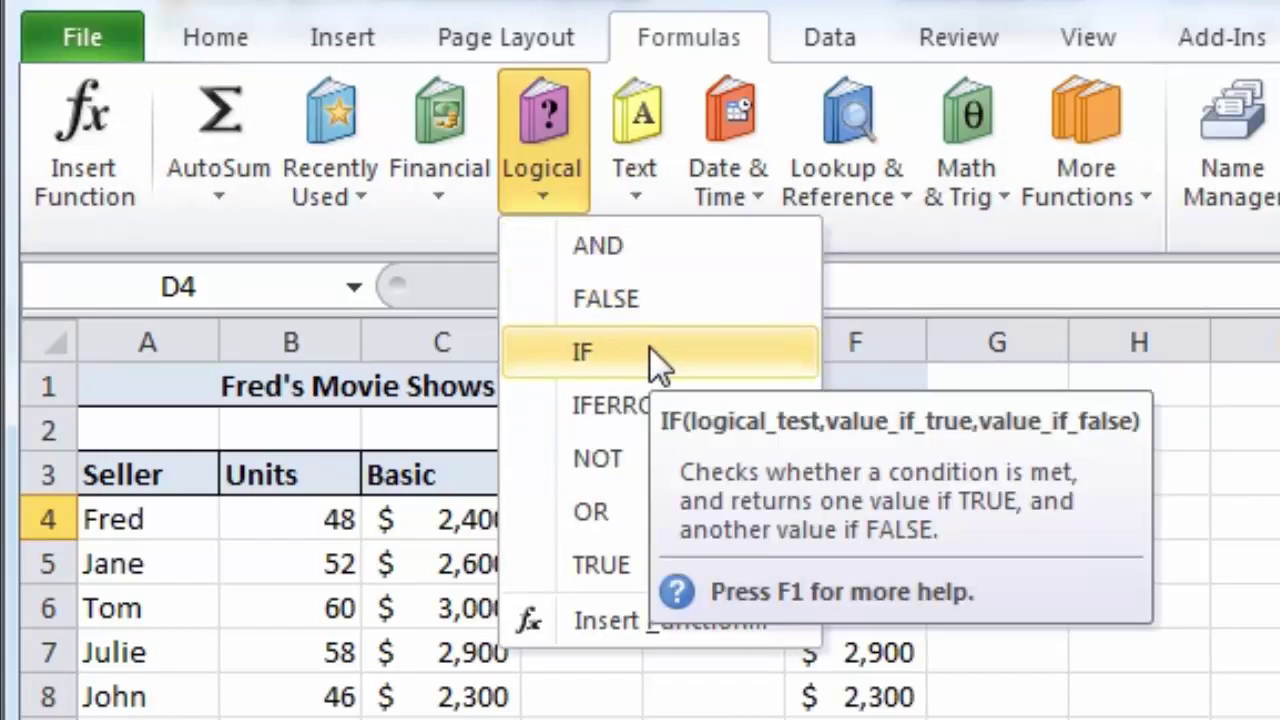
{"action": "left_click", "coordinate": [649, 348]}
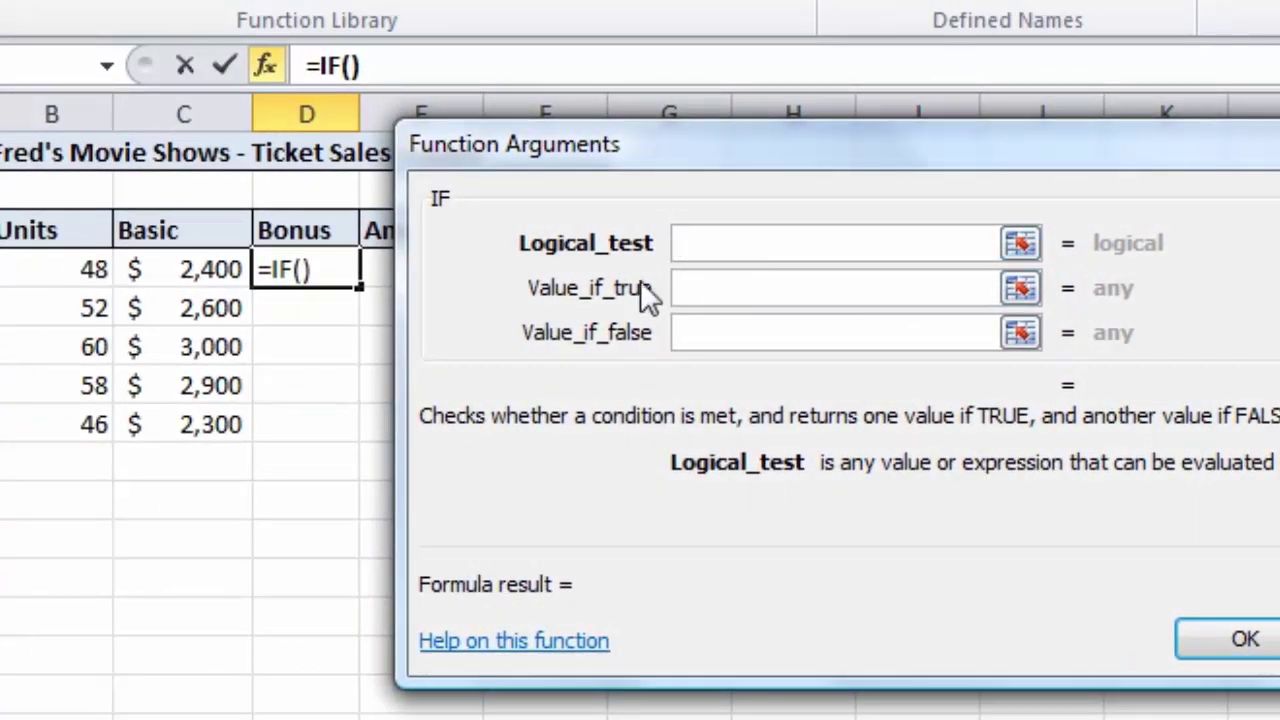
{"action": "left_click", "coordinate": [68, 265]}
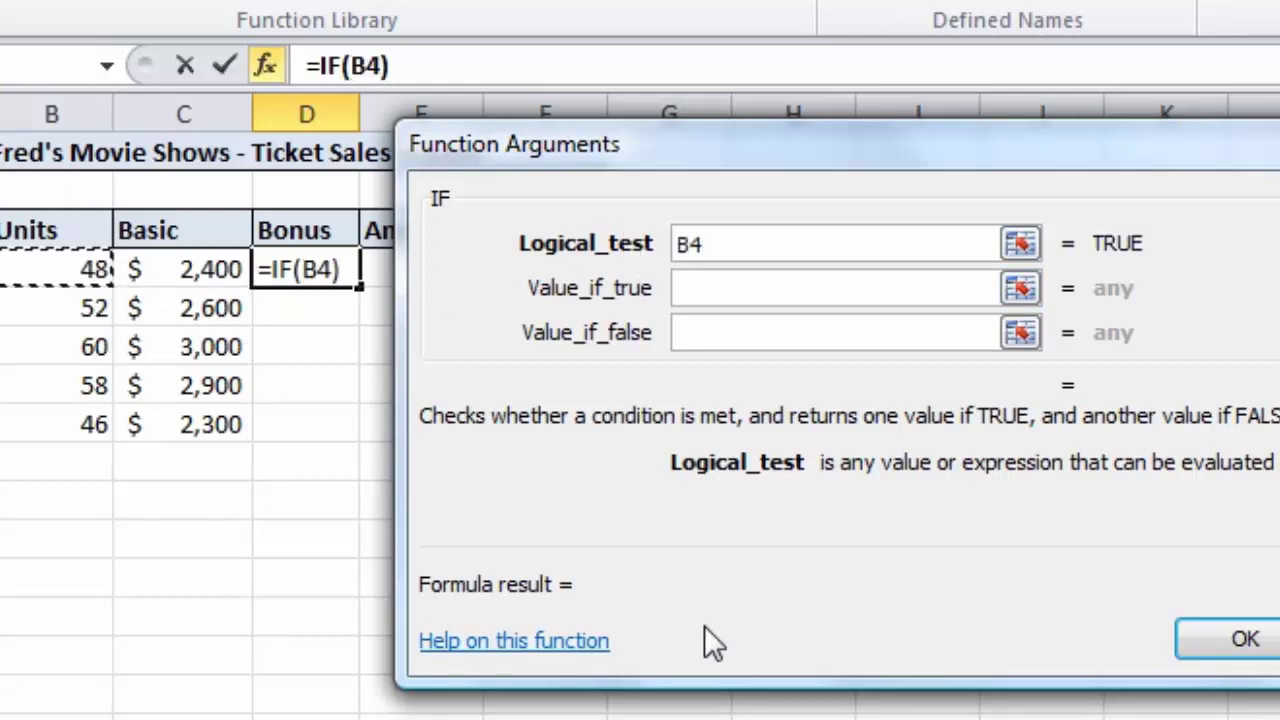
{"action": "type", "text": ">"}
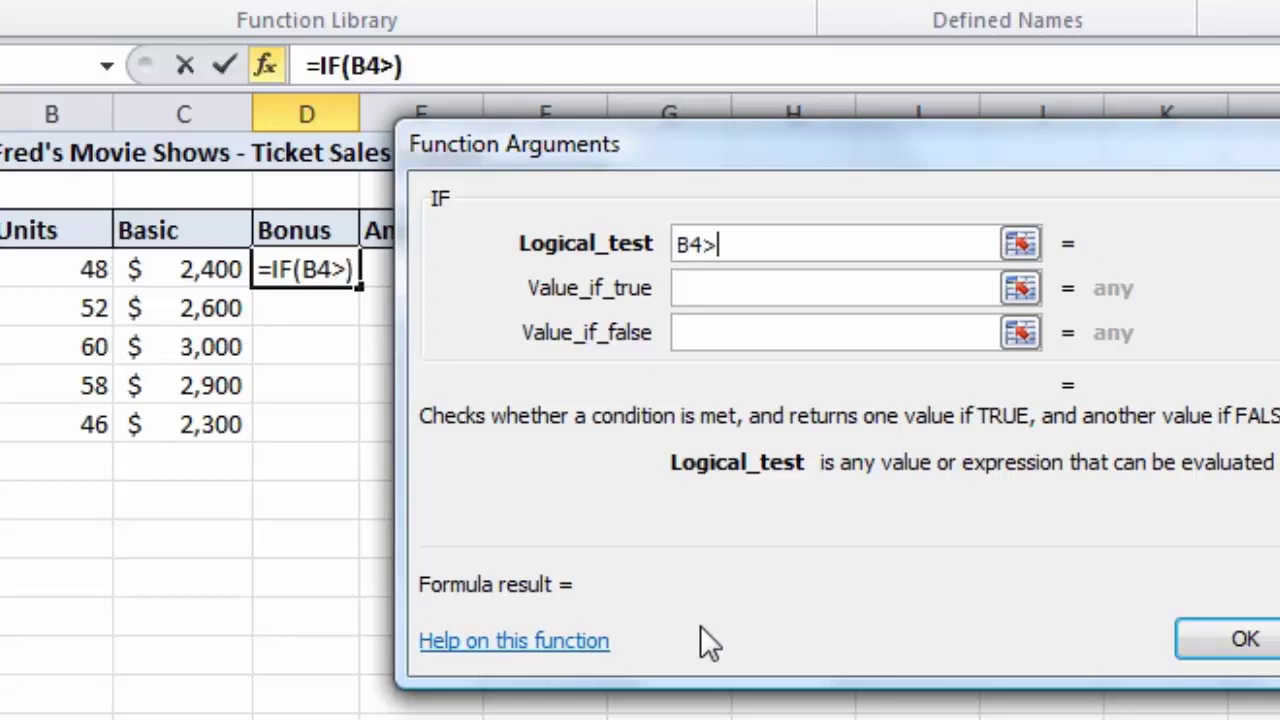
{"action": "type", "text": "49"}
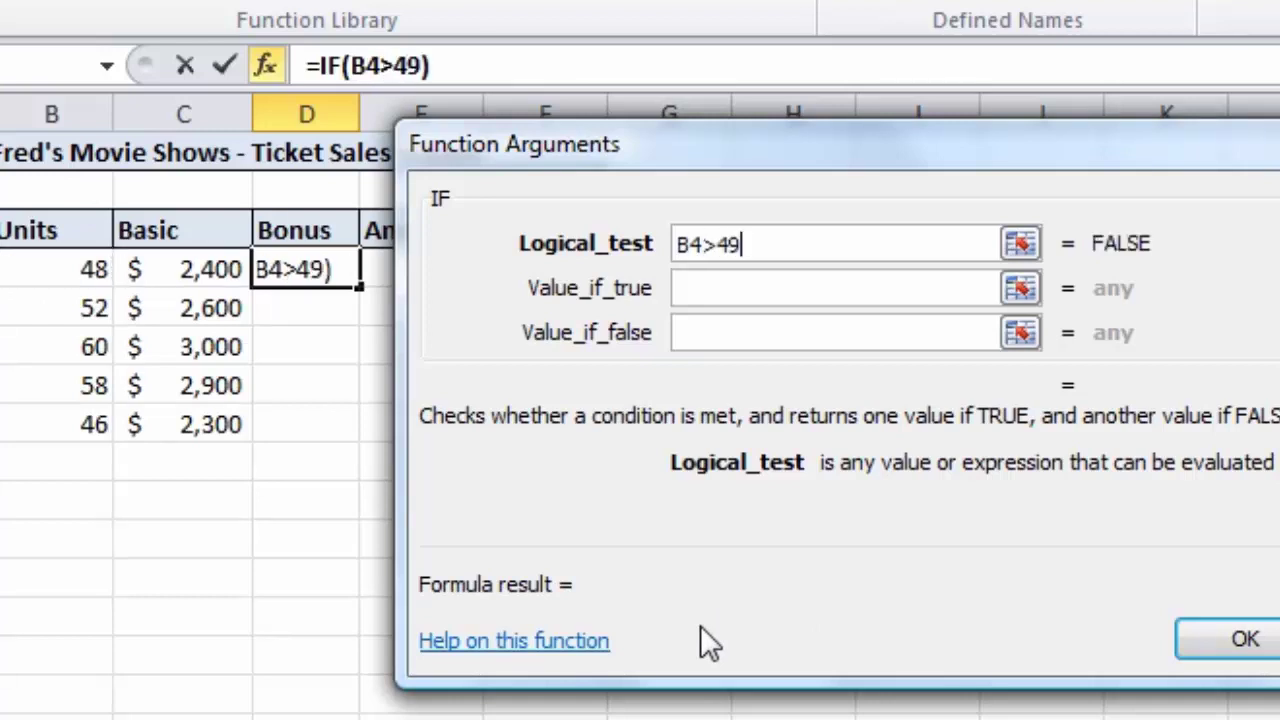
Give the IF function "Yes" as the value if true and "No" as the value if false, and insert it into D4
{"action": "left_click", "coordinate": [760, 295]}
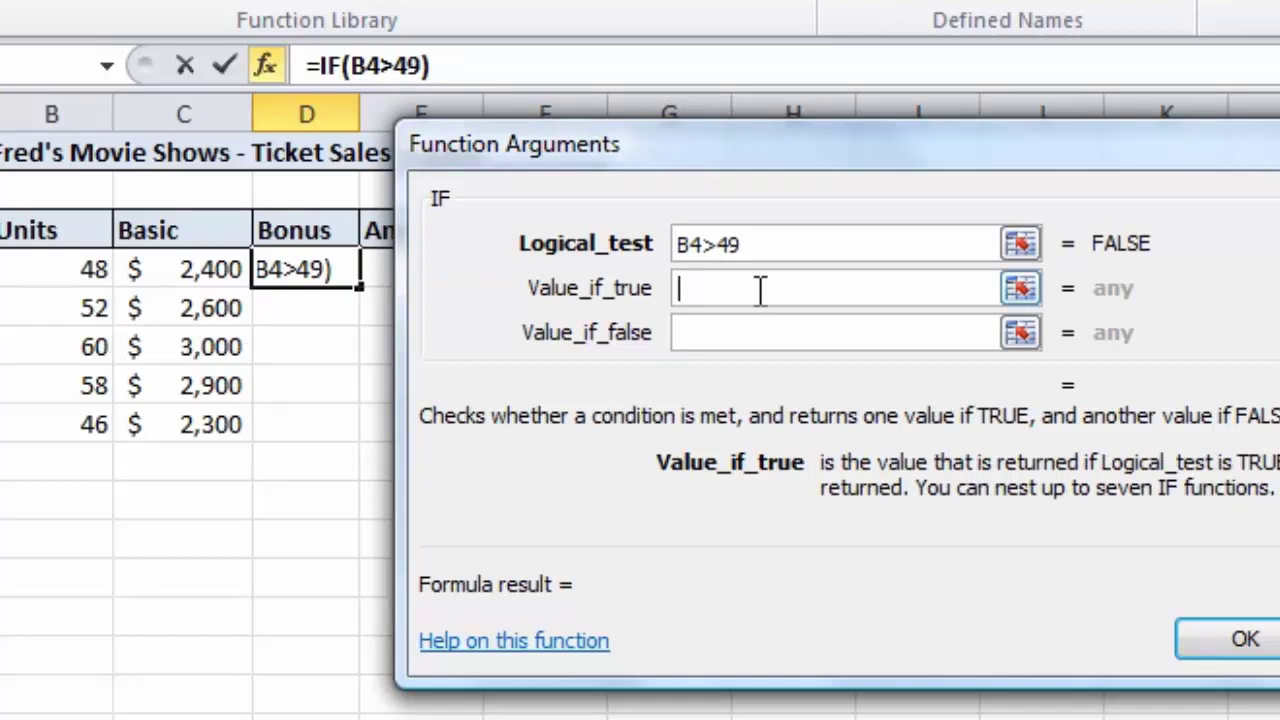
{"action": "type", "text": "Yes"}
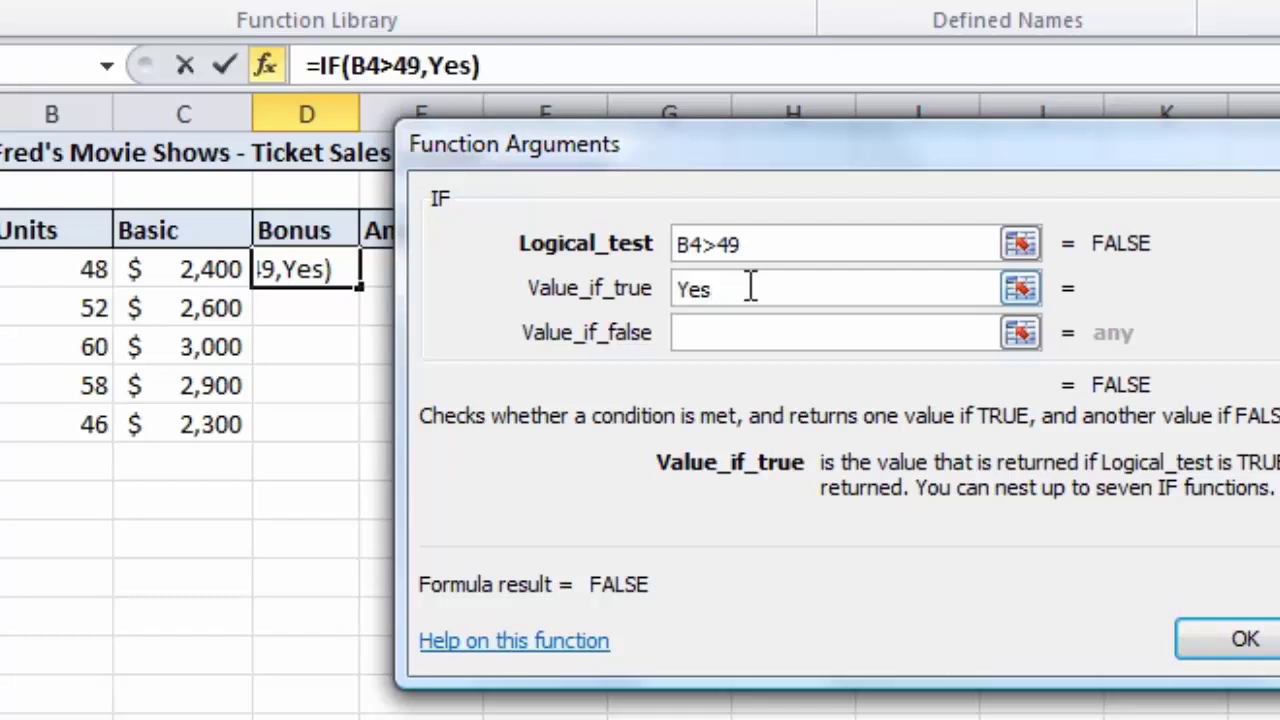
{"action": "left_click", "coordinate": [721, 330]}
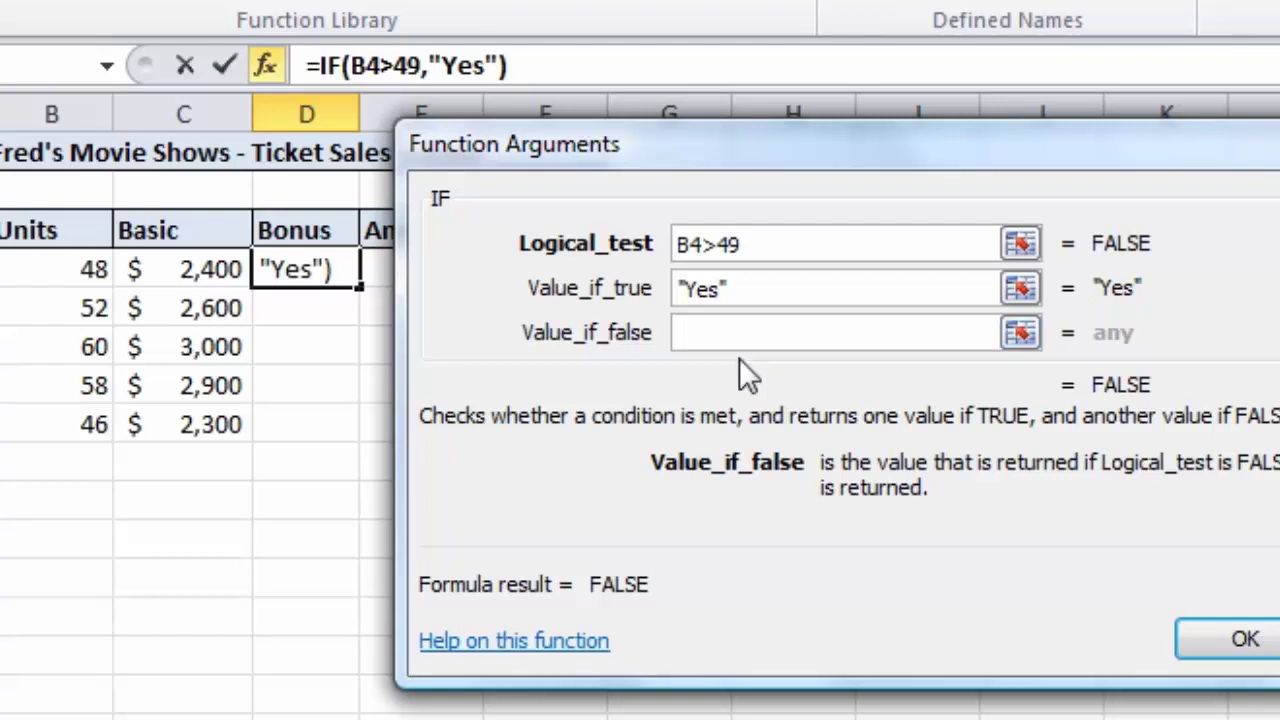
{"action": "type", "text": "No"}
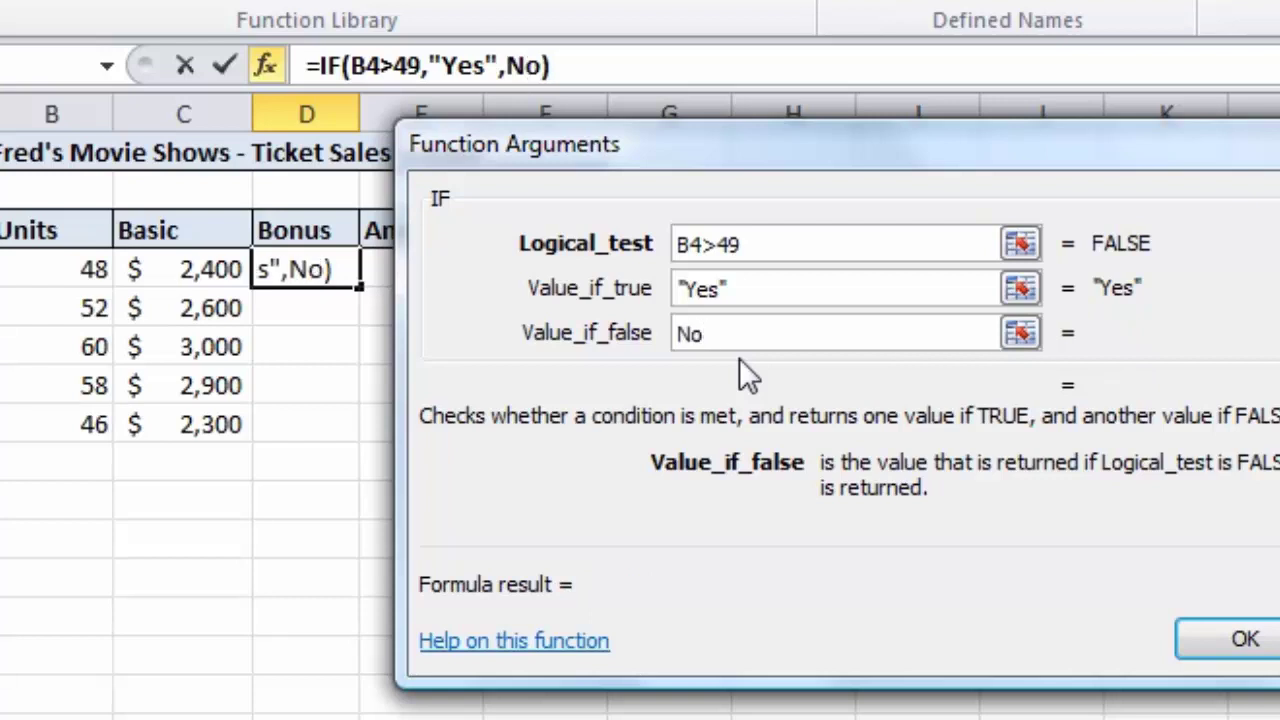
{"action": "left_click", "coordinate": [1212, 638]}
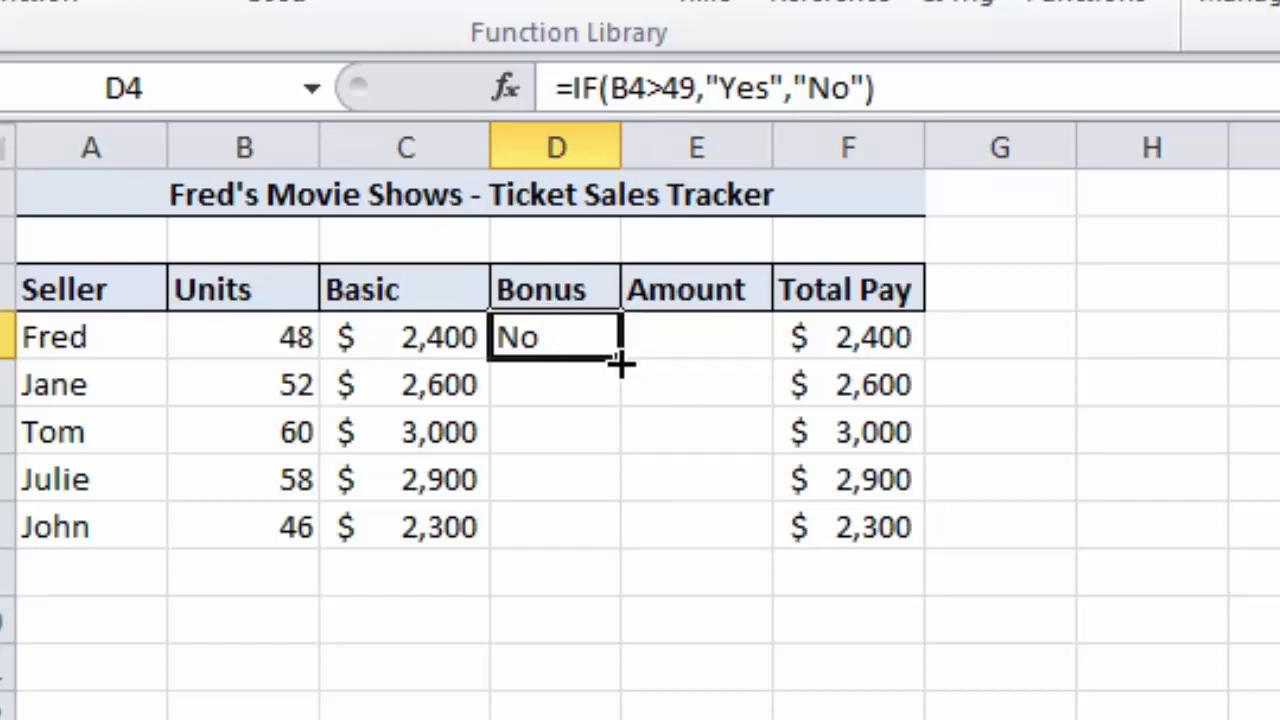
Copy the bonus formula from D4 down to D8 and review the copied formulas in D5 to D8
{"action": "mouse_move", "coordinate": [620, 363]}
{"action": "left_mouse_down"}
{"action": "mouse_move", "coordinate": [621, 549]}
{"action": "mouse_move", "coordinate": [626, 356]}
{"action": "left_mouse_up"}
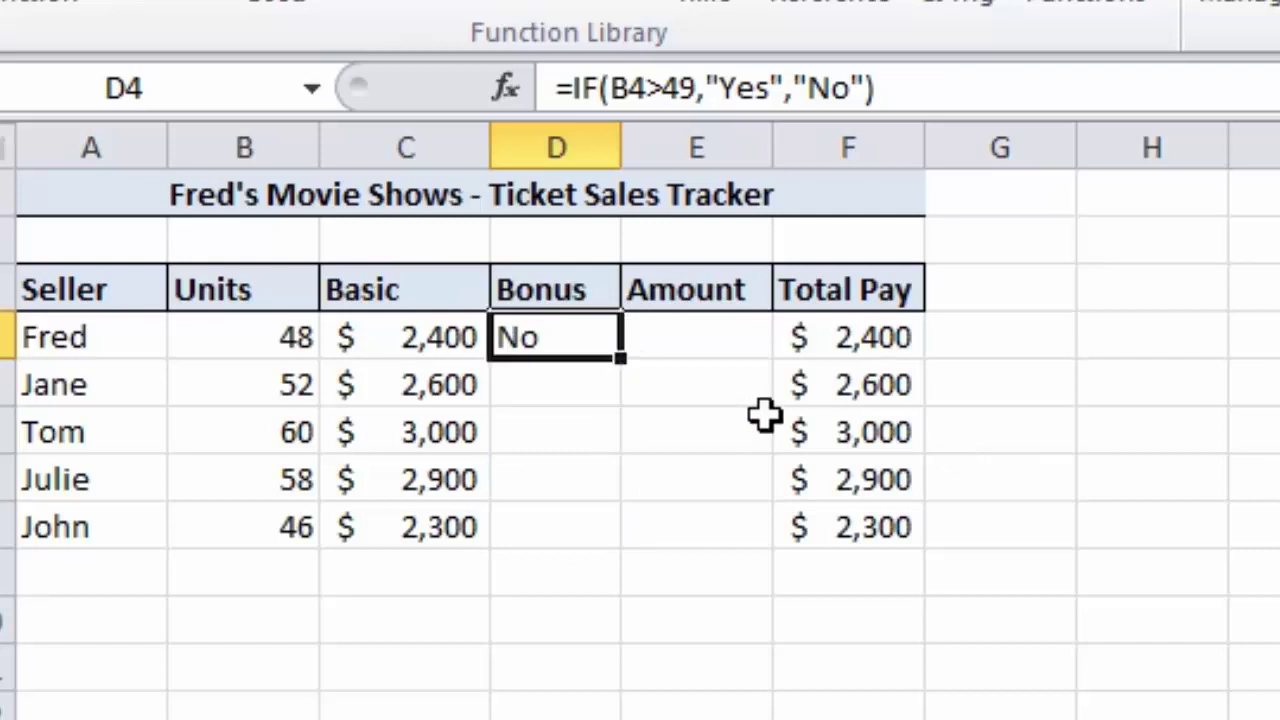
{"action": "double_click", "coordinate": [618, 357]}
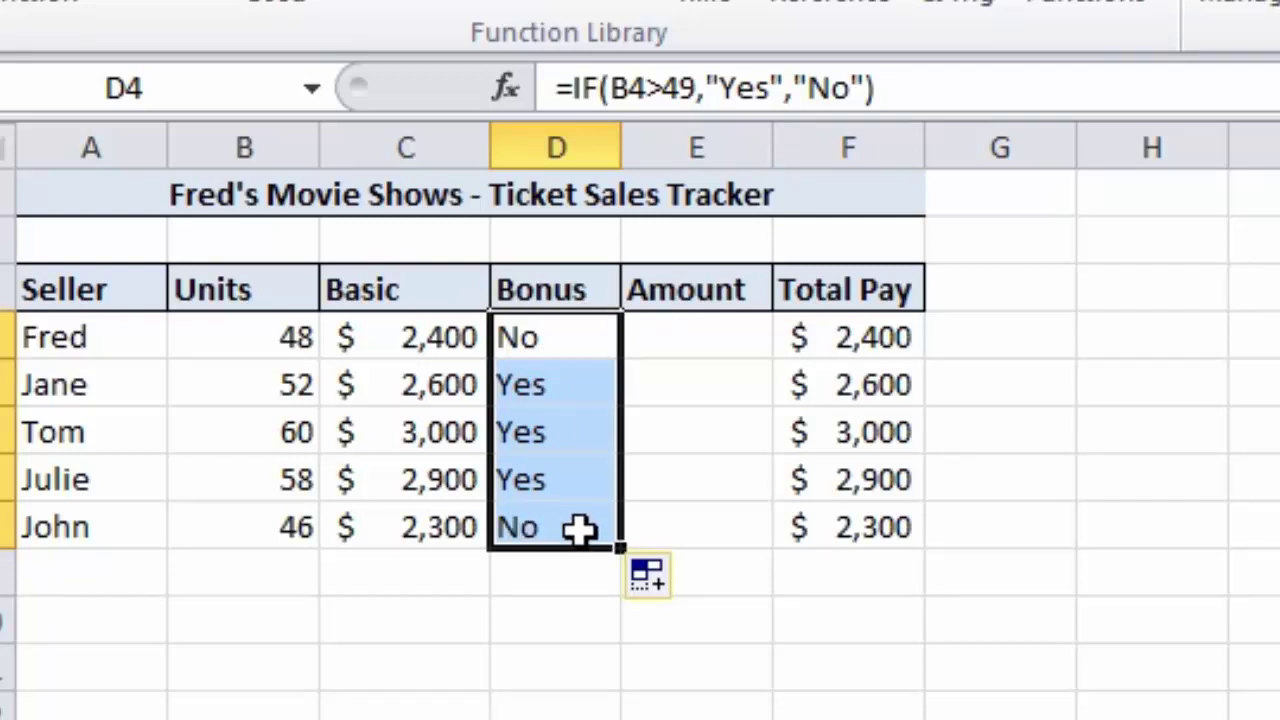
{"action": "left_click", "coordinate": [560, 386]}
{"action": "left_click", "coordinate": [546, 430]}
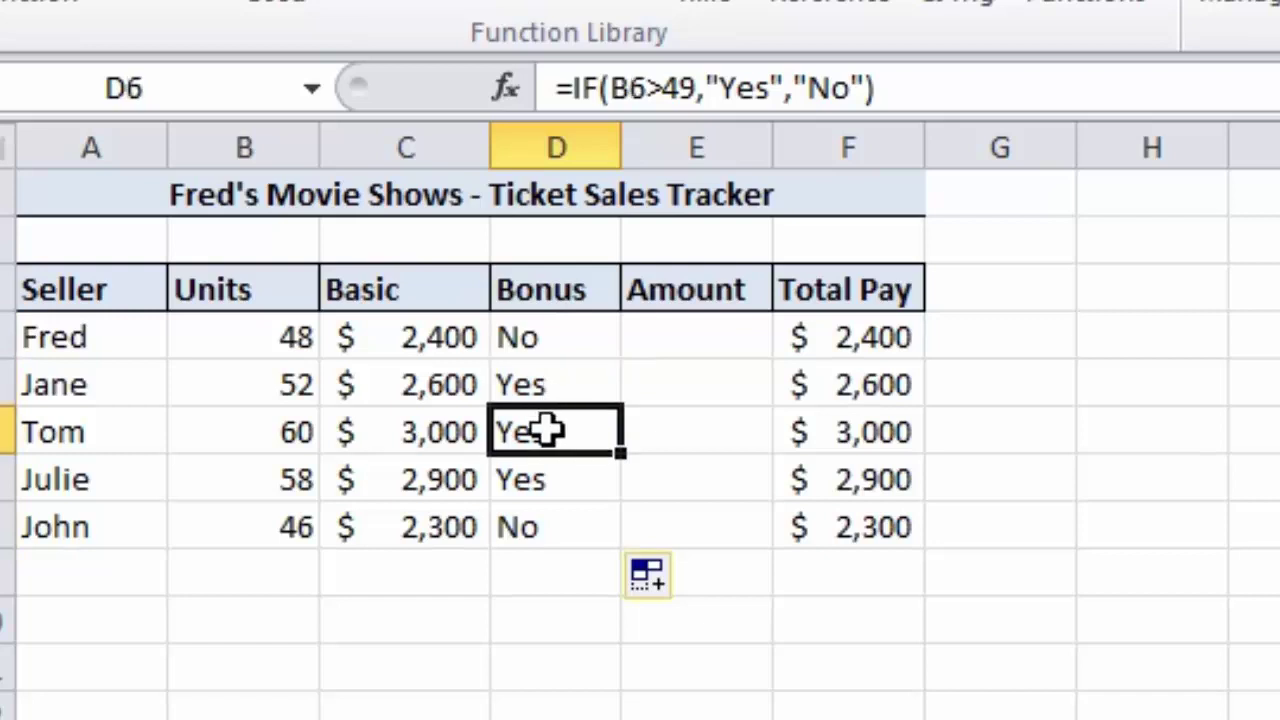
{"action": "left_click", "coordinate": [538, 478]}
{"action": "left_click", "coordinate": [540, 527]}
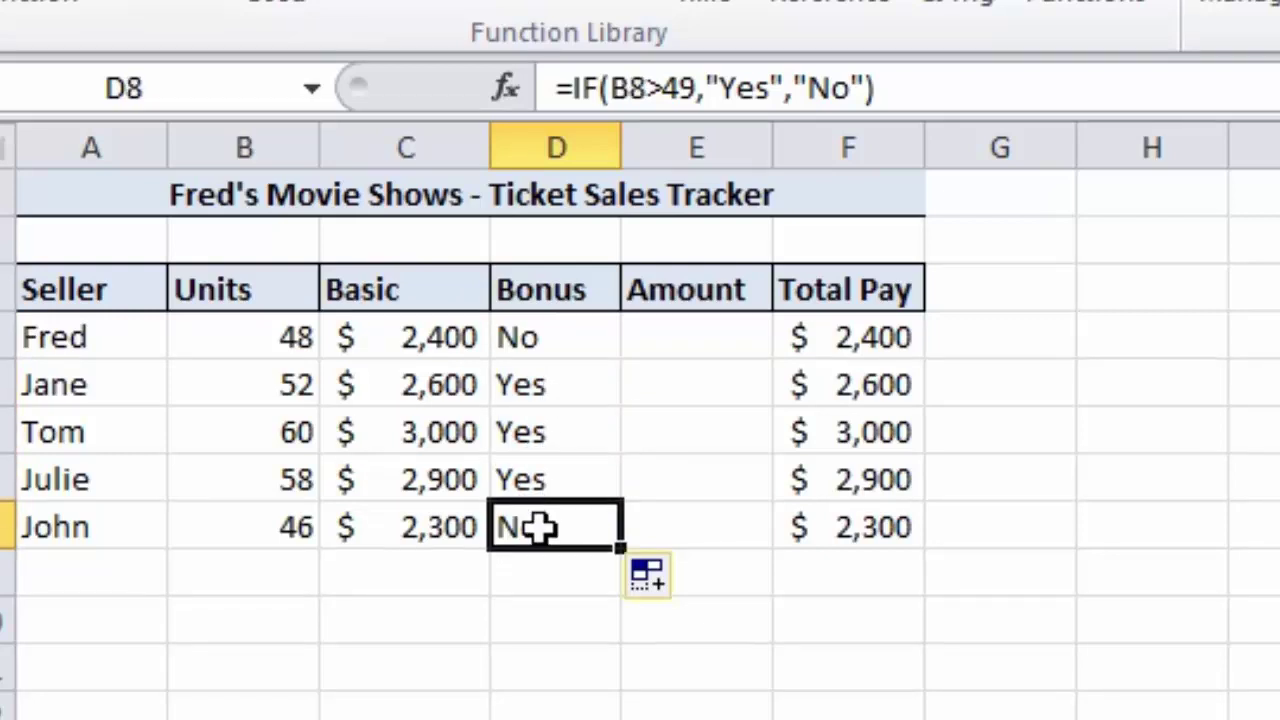
{"action": "left_click", "coordinate": [537, 482]}
{"action": "left_click", "coordinate": [531, 431]}
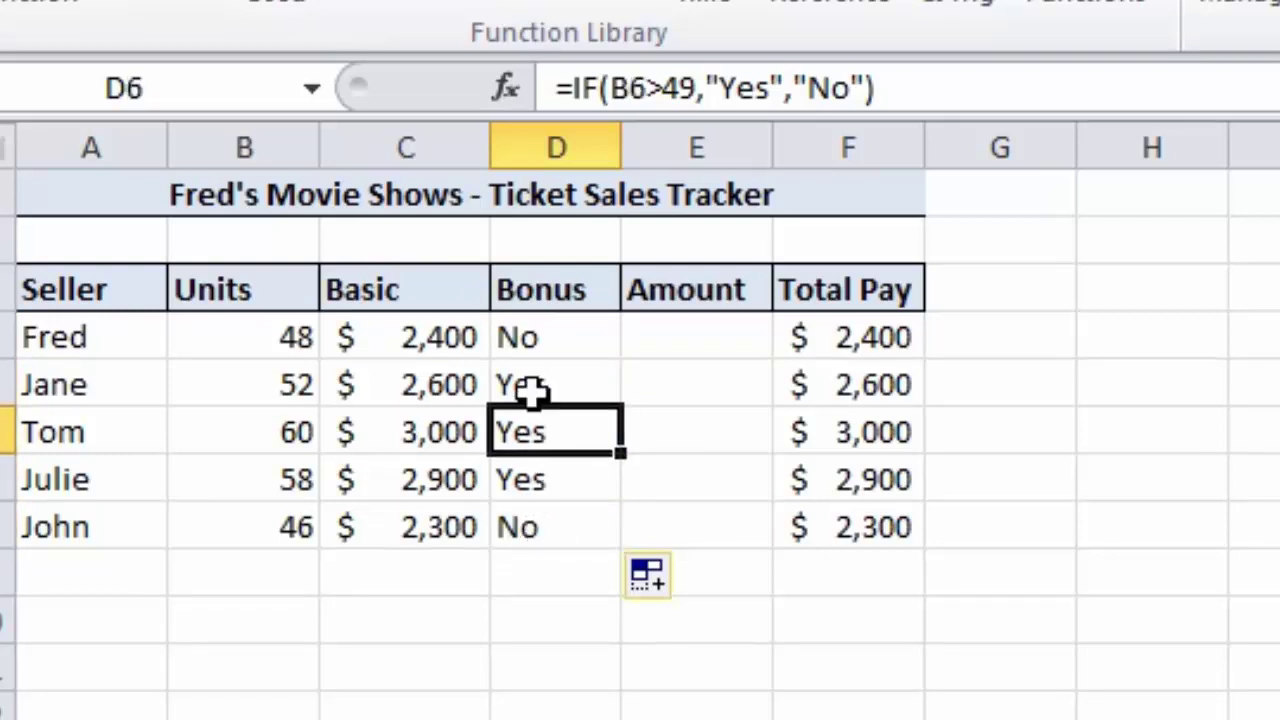
{"action": "left_click", "coordinate": [530, 385]}
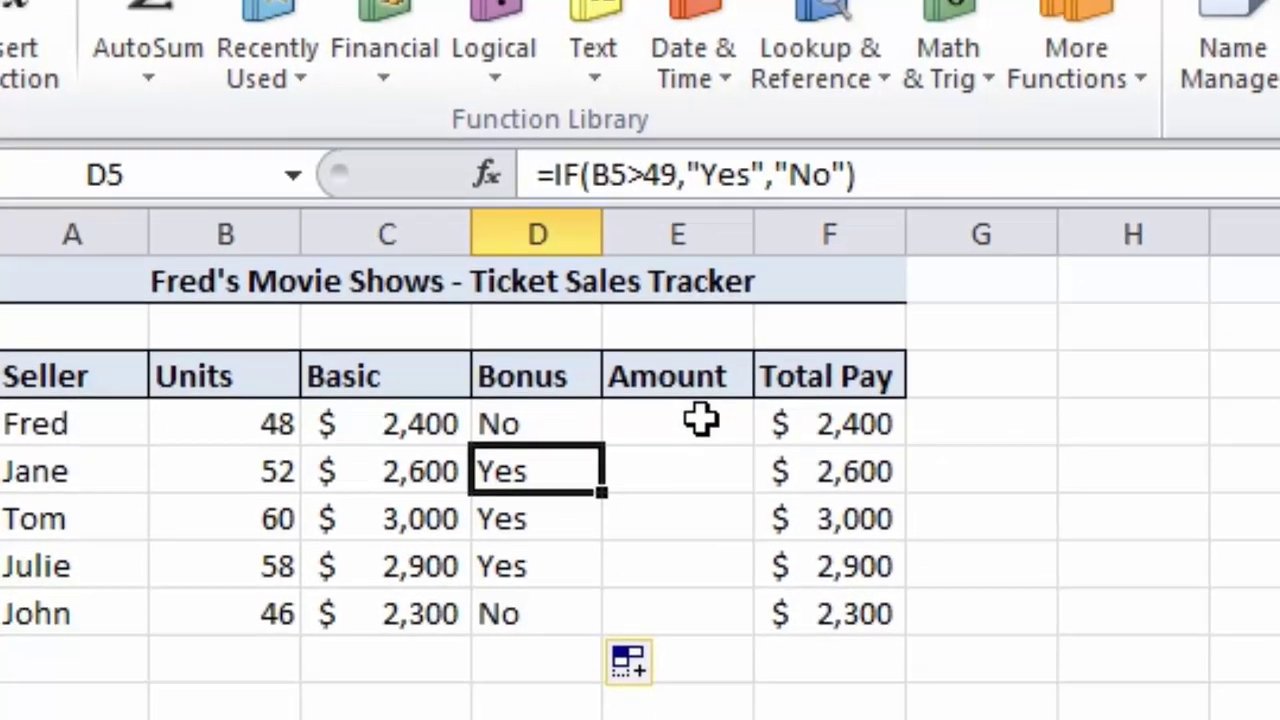
Insert an IF function in Amount cell E4 with the logical test D4="No"
{"action": "left_click", "coordinate": [692, 390]}
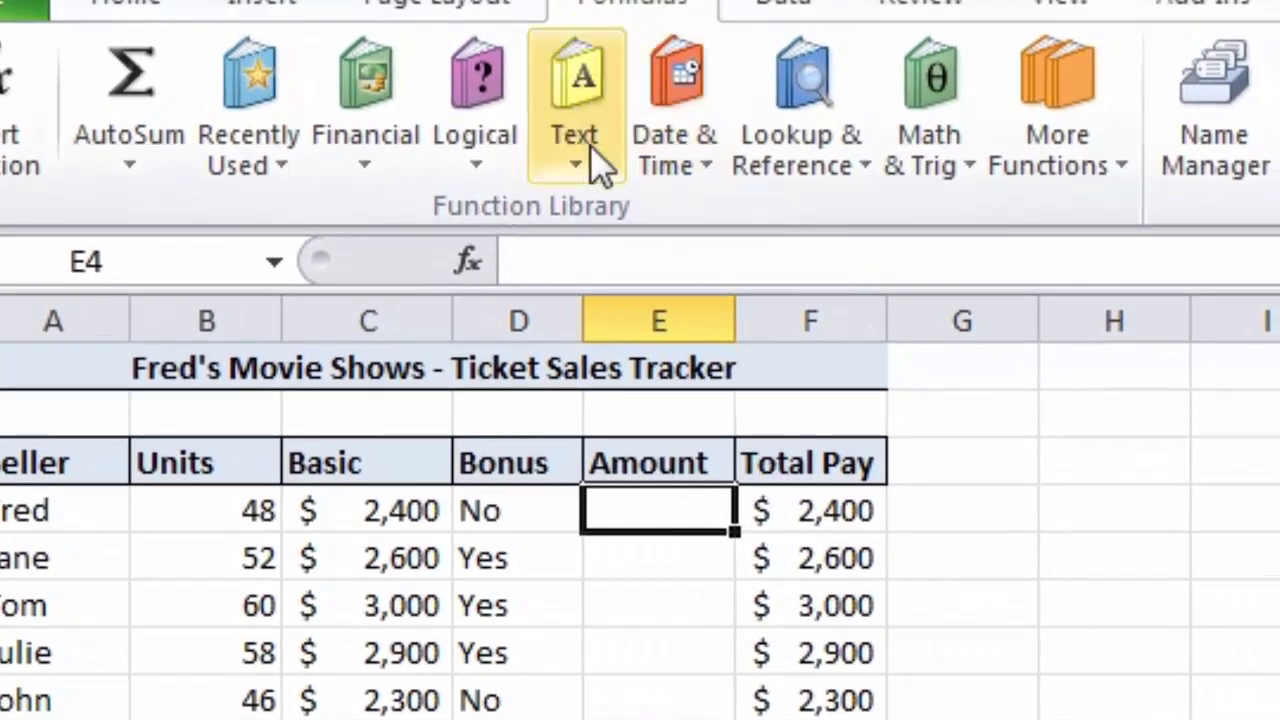
{"action": "left_click", "coordinate": [505, 156]}
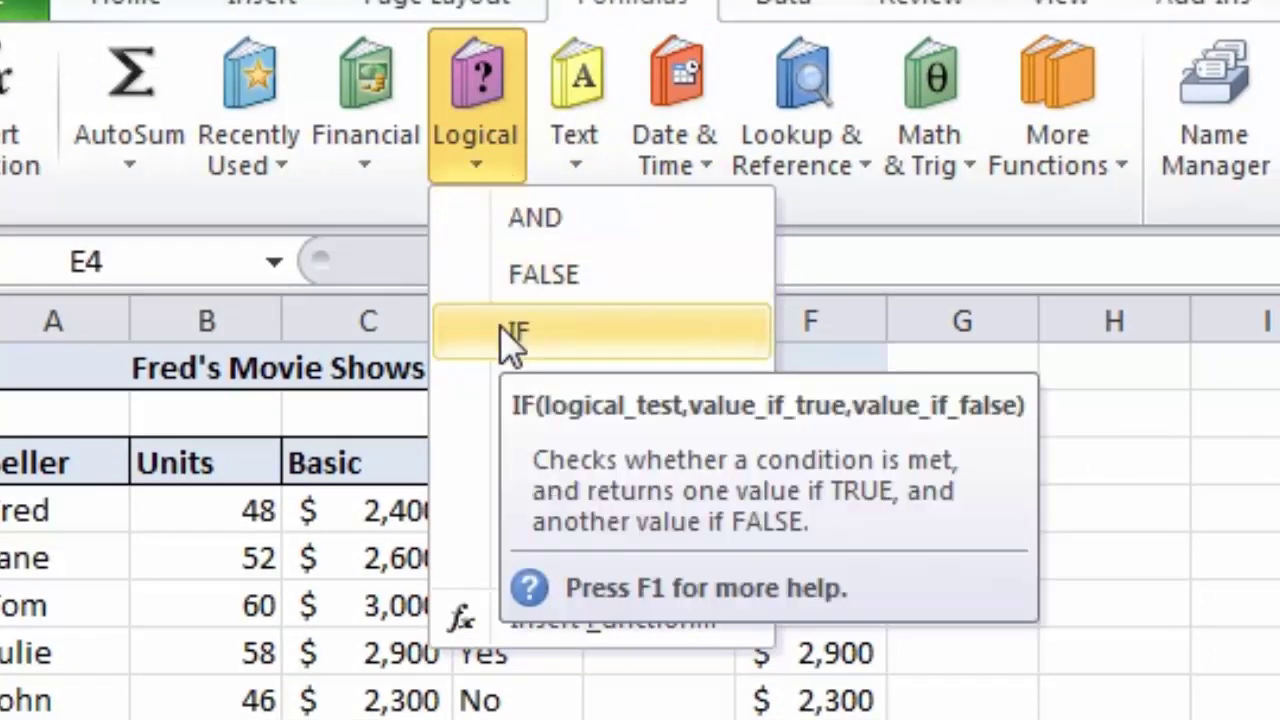
{"action": "left_click", "coordinate": [518, 331]}
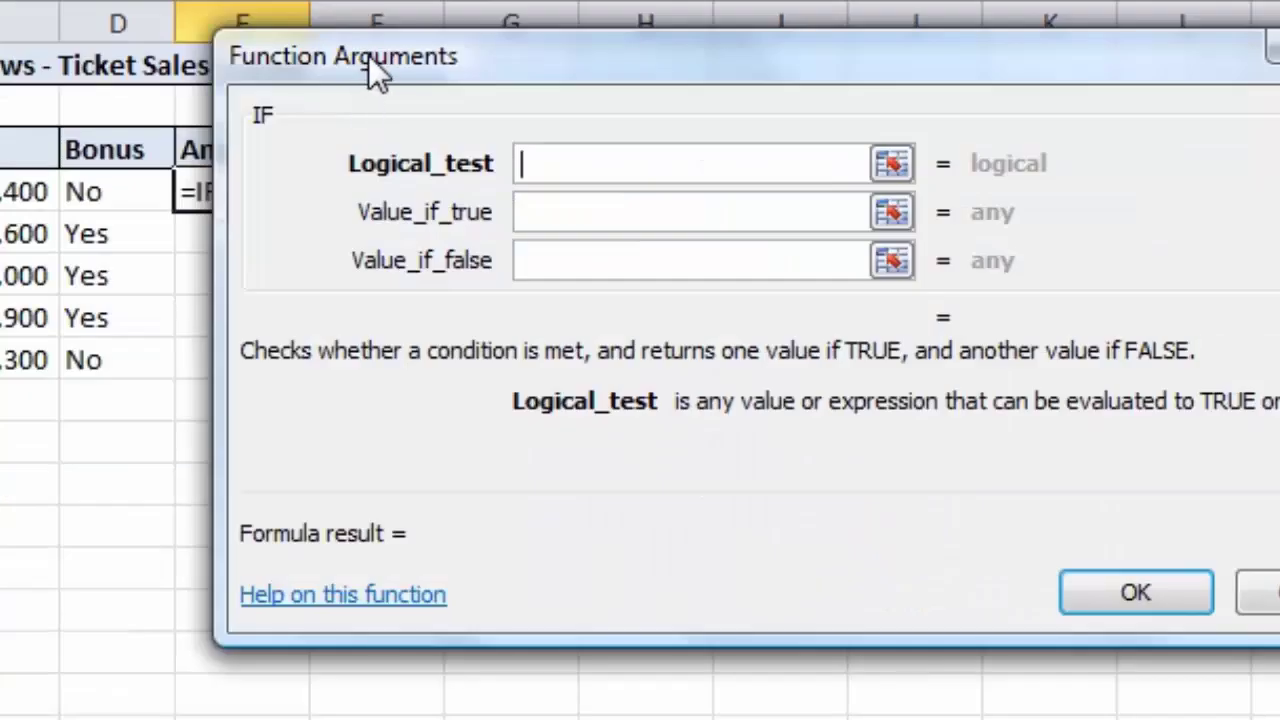
{"action": "left_click_drag", "start_coordinate": [800, 360], "coordinate": [869, 364]}
{"action": "left_click_drag", "start_coordinate": [429, 61], "coordinate": [536, 63]}
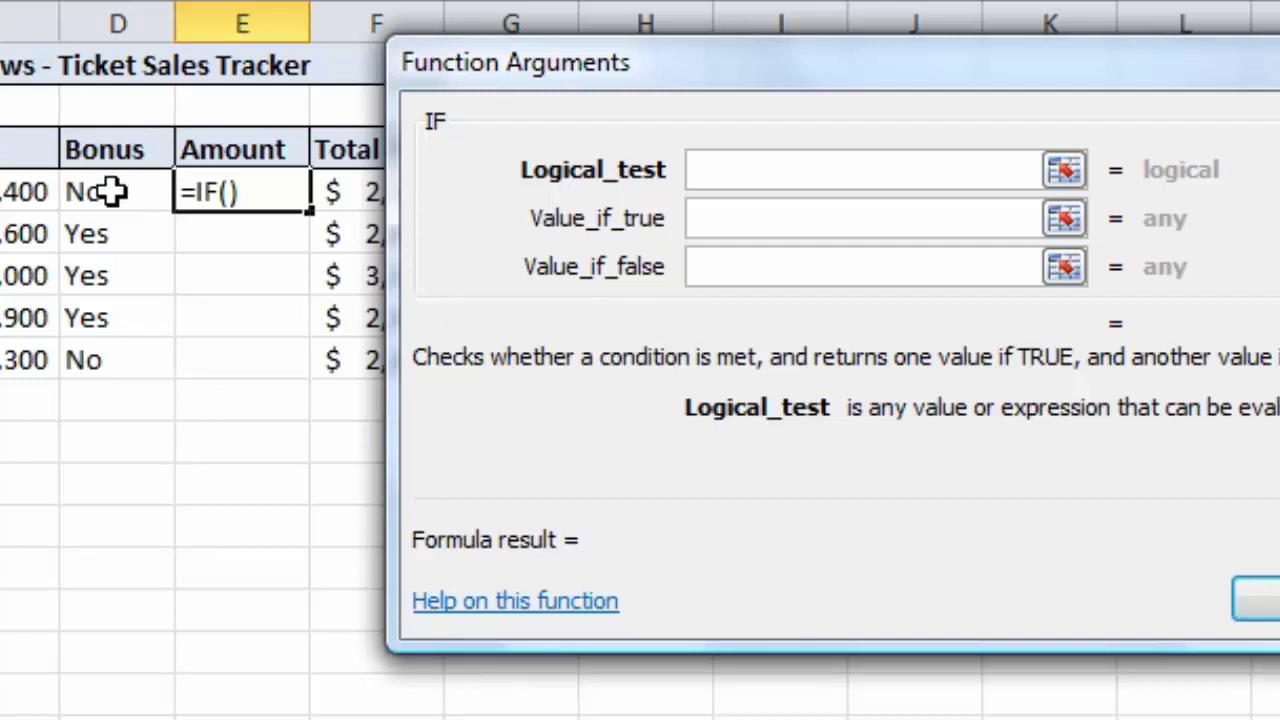
{"action": "left_click", "coordinate": [112, 191]}
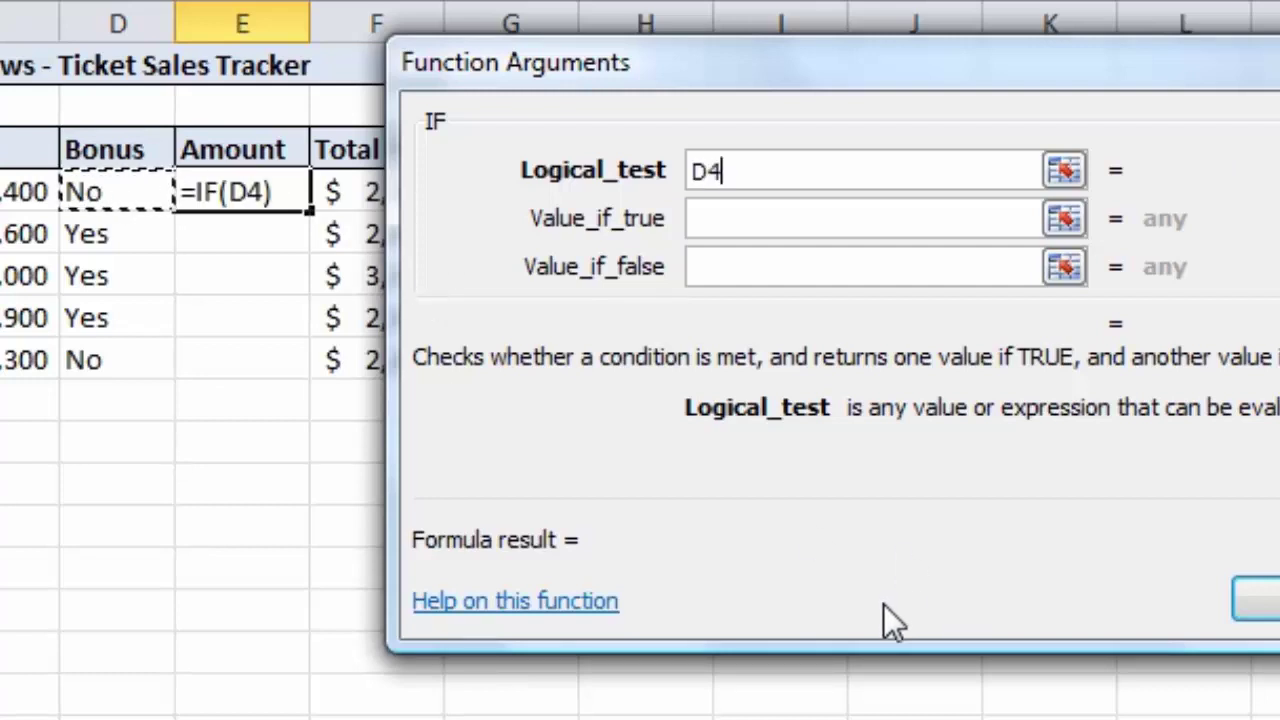
{"action": "type", "text": "="}
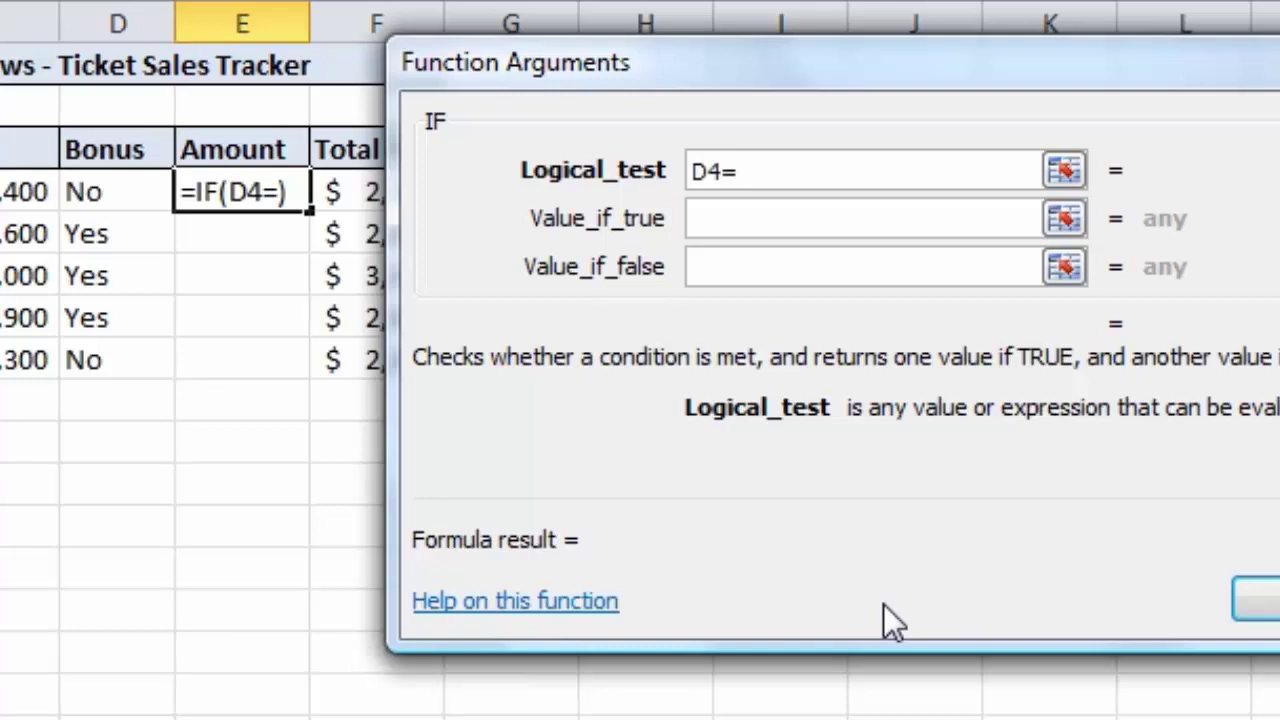
{"action": "type", "text": "\"No\""}
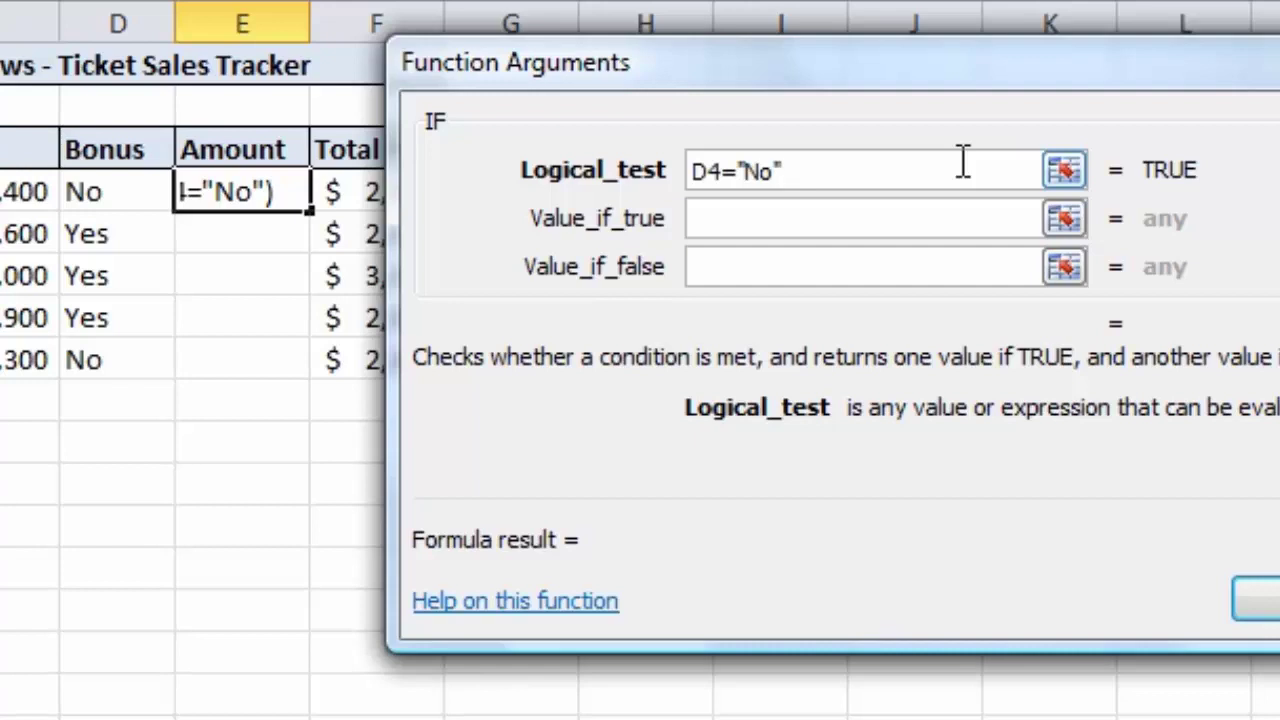
Complete the E4 IF function with 0 as the value if true and B4*8 as the value if false, and copy it down to E8
{"action": "key", "text": "Tab"}
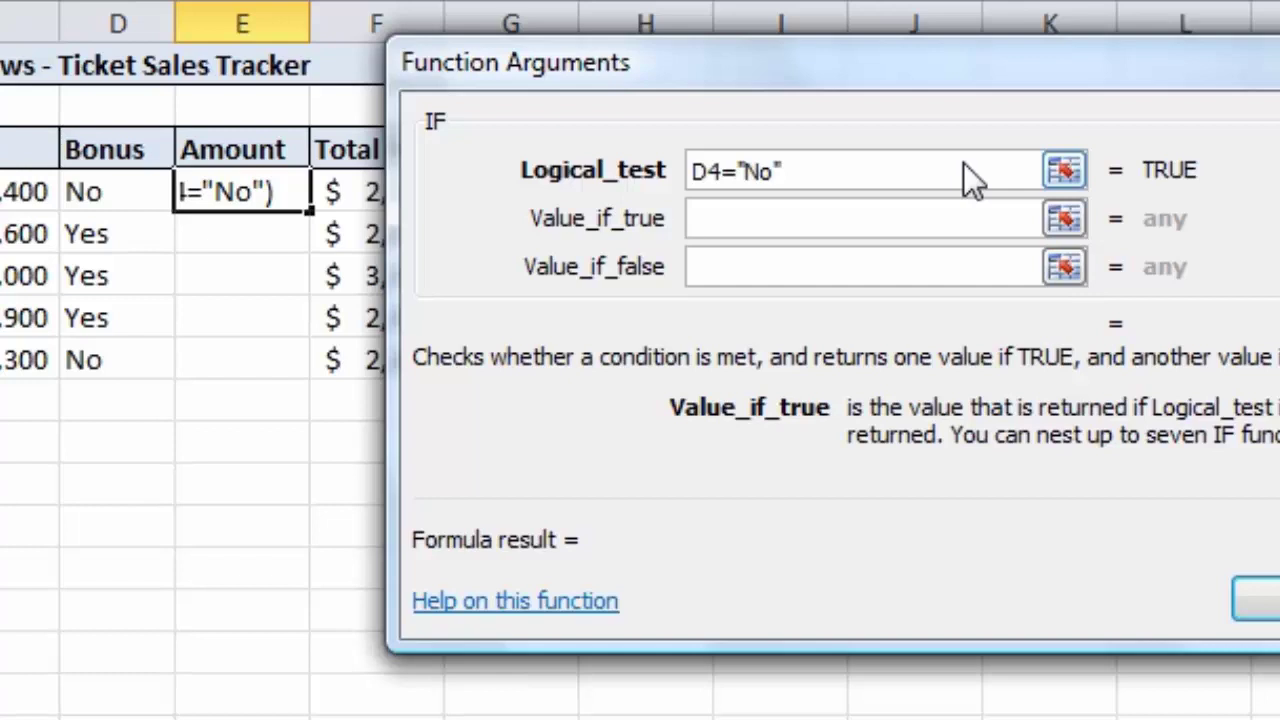
{"action": "type", "text": "0"}
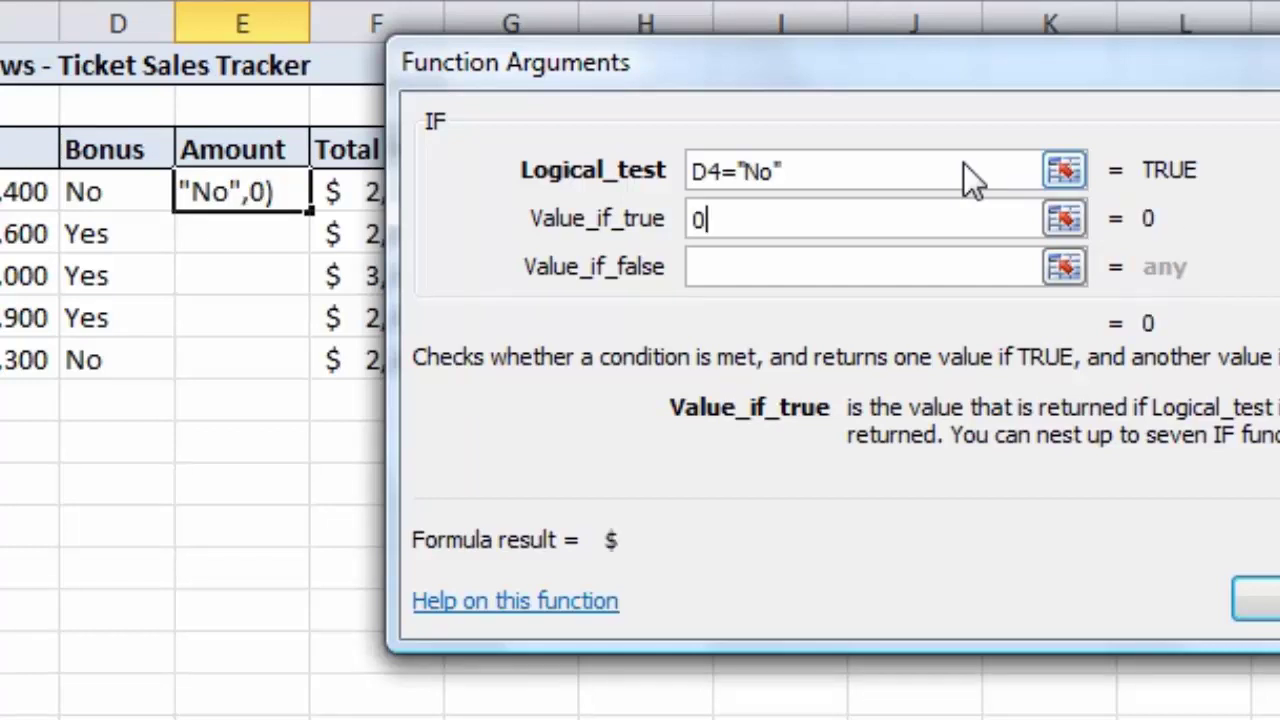
{"action": "key", "text": "Tab"}
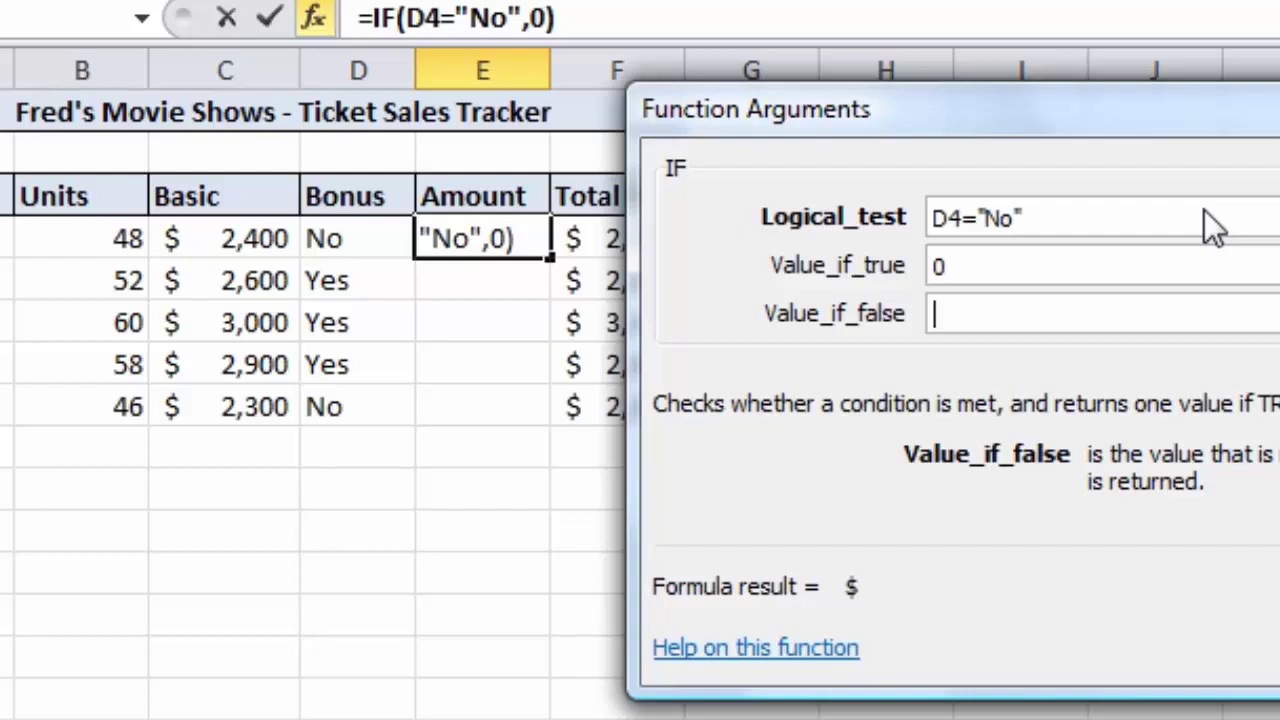
{"action": "left_click", "coordinate": [84, 230]}
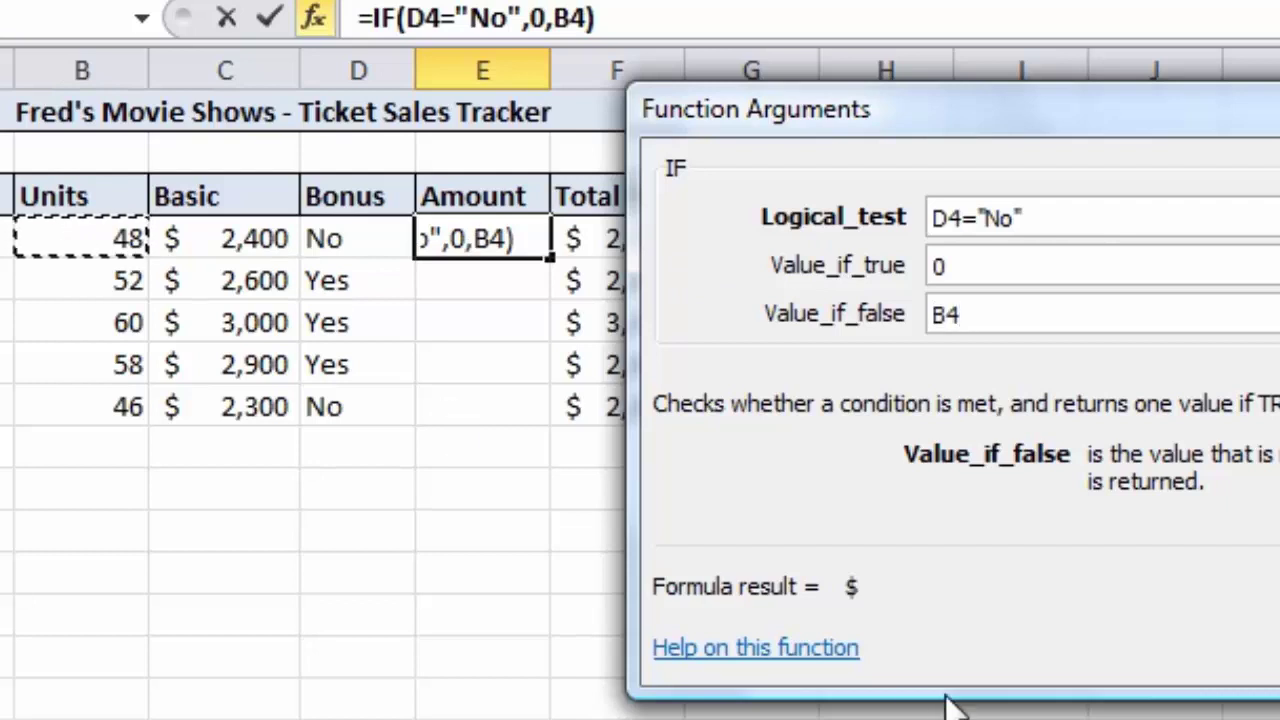
{"action": "type", "text": "*8"}
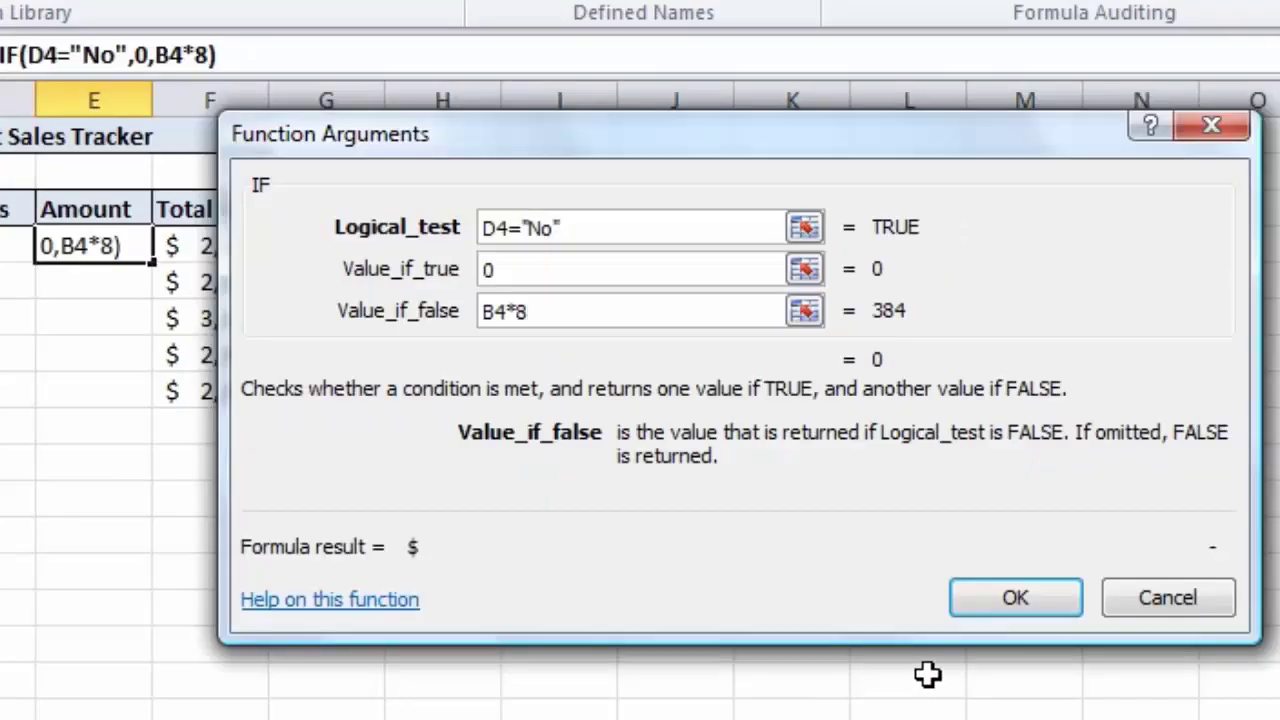
{"action": "left_click", "coordinate": [1002, 602]}
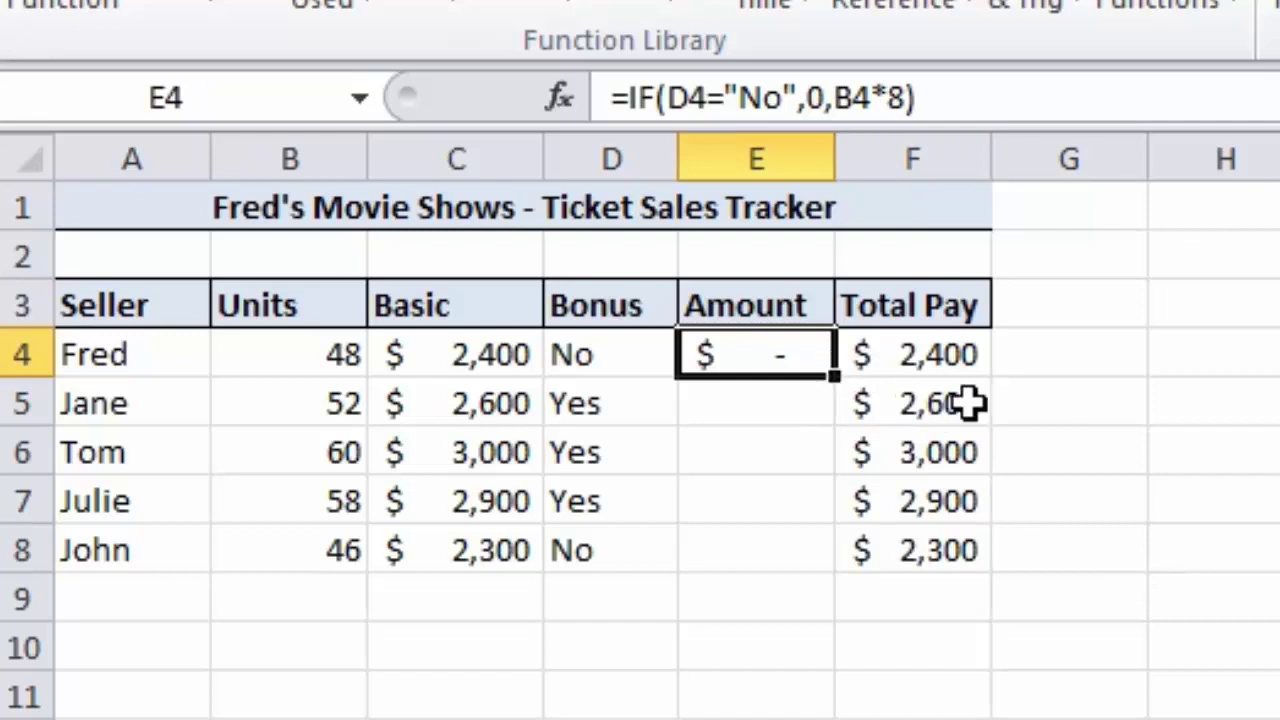
{"action": "left_click_drag", "start_coordinate": [837, 380], "coordinate": [825, 564]}
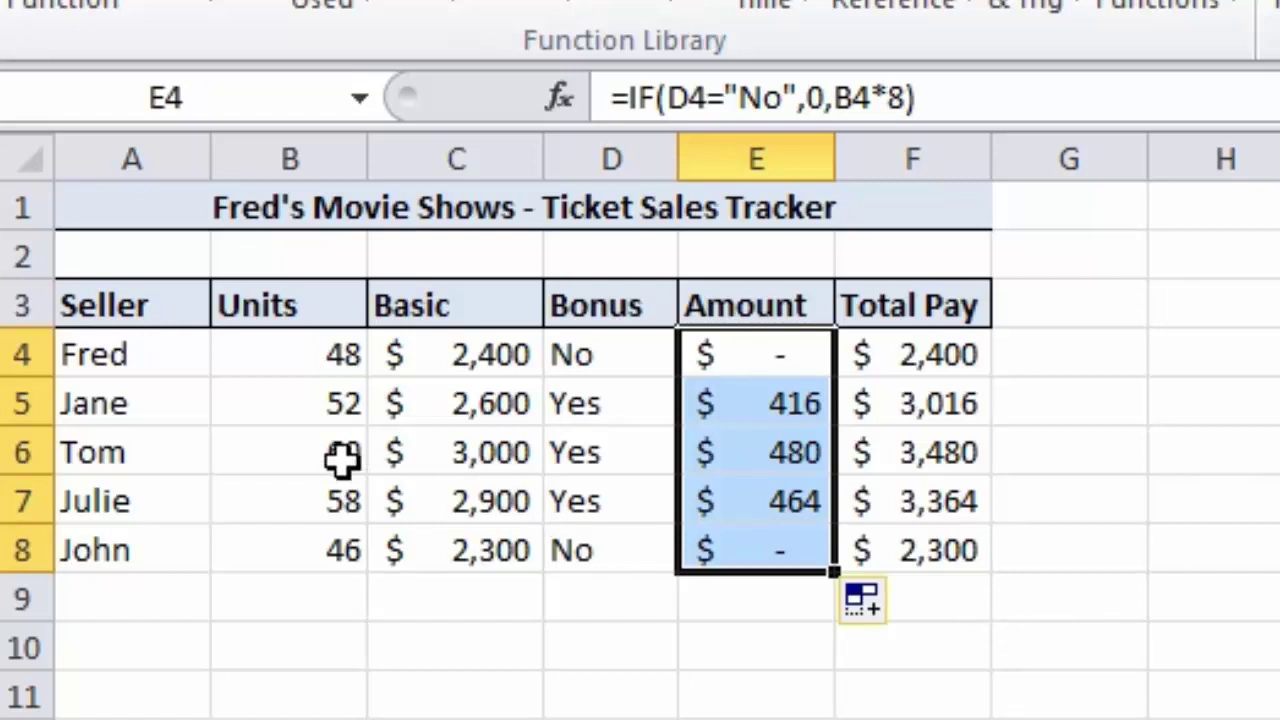
Set the units sold in B6 to 38 to test the bonus formulas
{"action": "left_click", "coordinate": [299, 452]}
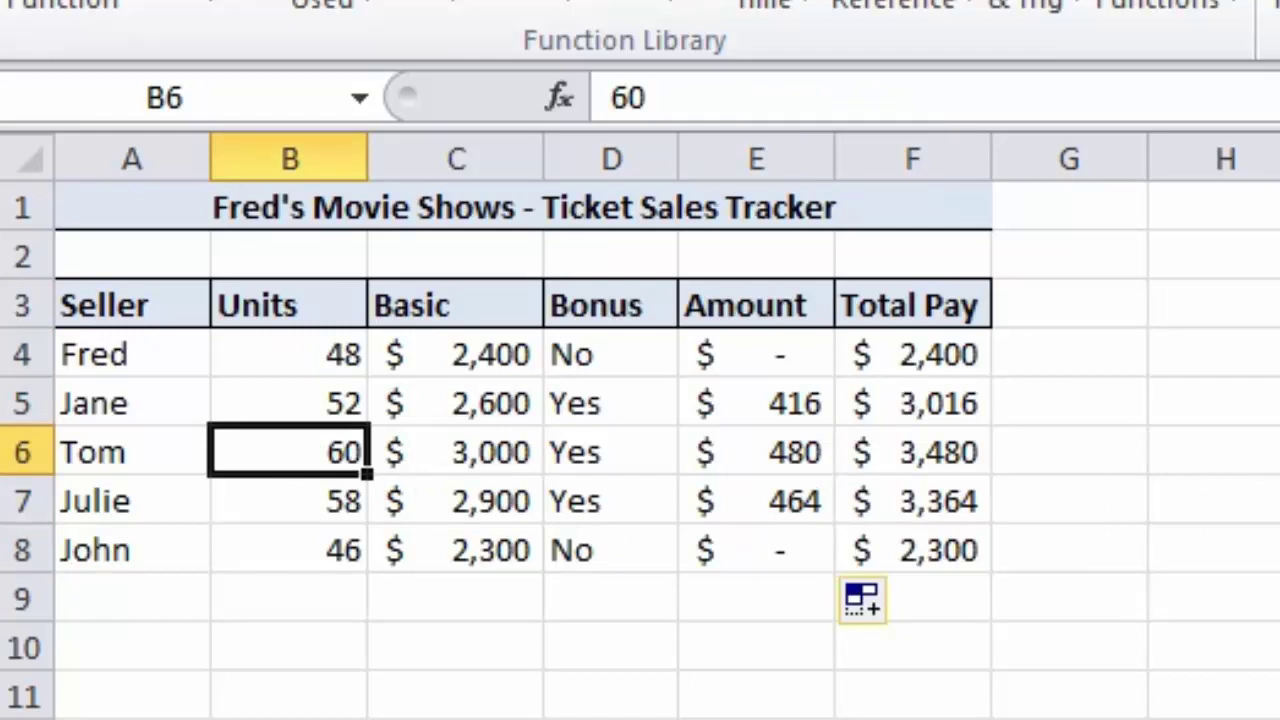
{"action": "type", "text": "38"}
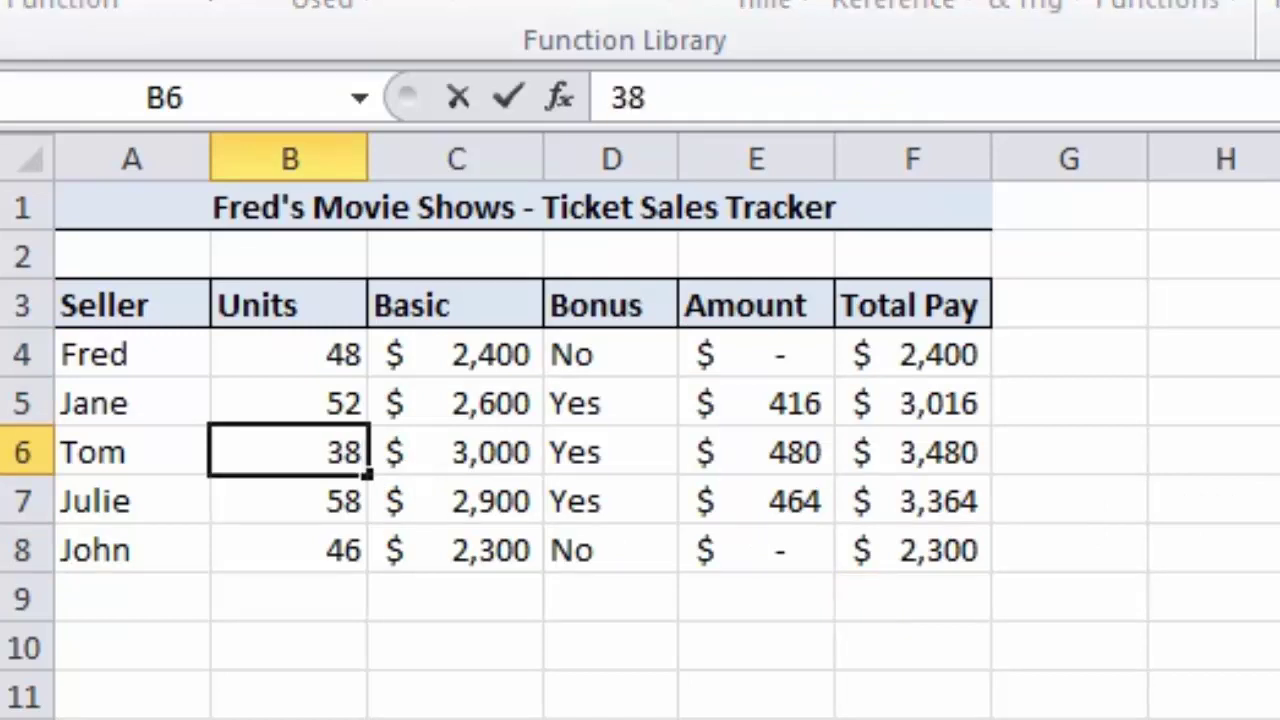
{"action": "key", "text": "Return"}
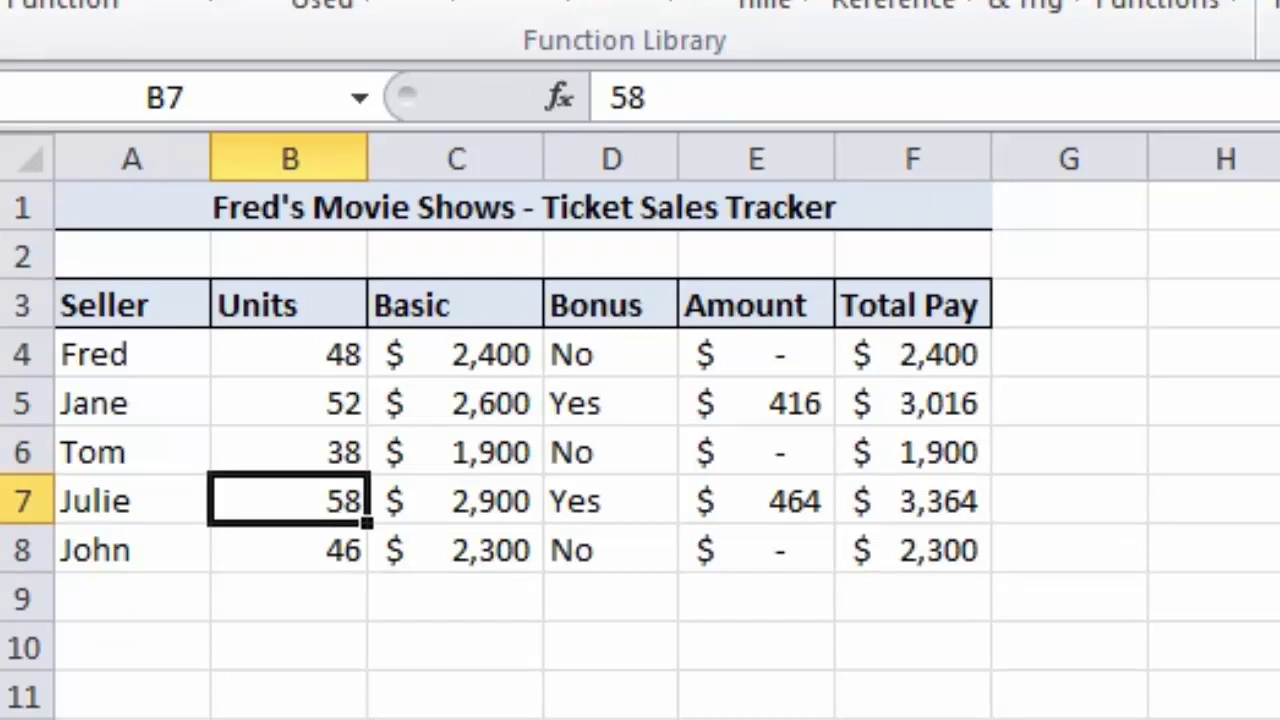
Set the units sold in B4 to 50 and check the bonus amount formula in E4
{"action": "key", "text": "Up"}
{"action": "key", "text": "Up"}
{"action": "key", "text": "Up"}
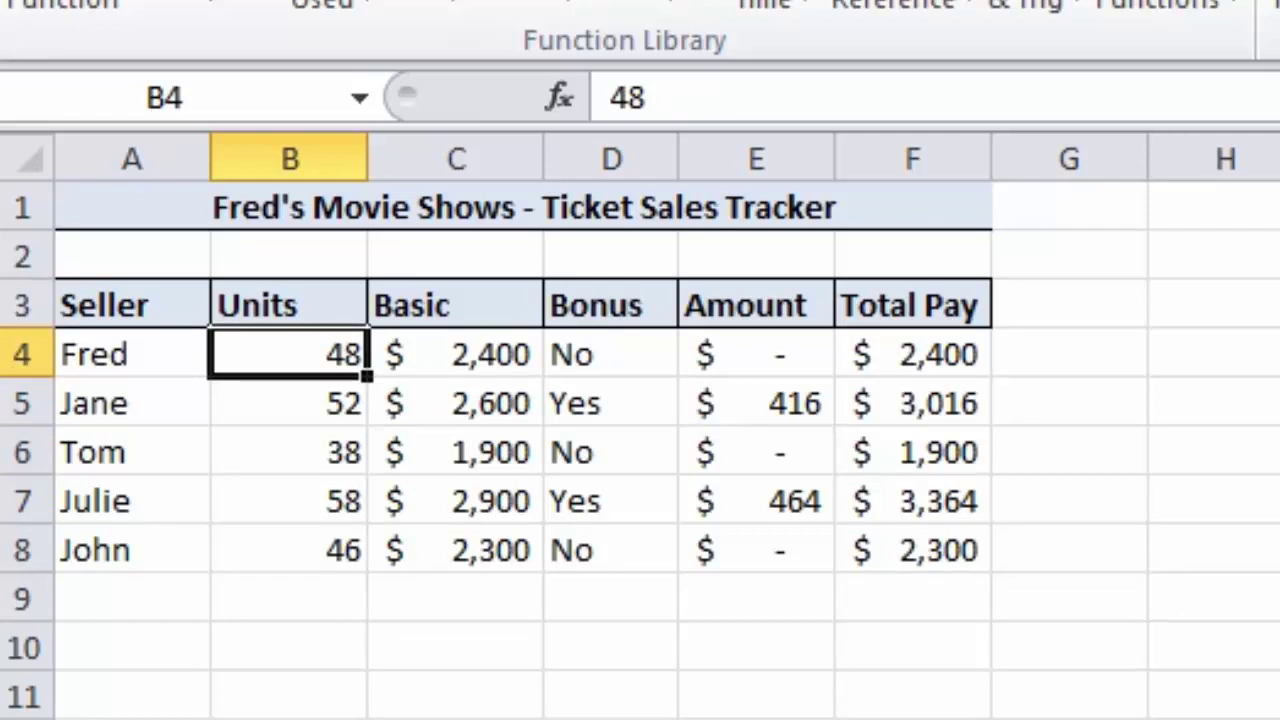
{"action": "type", "text": "50"}
{"action": "key", "text": "Return"}
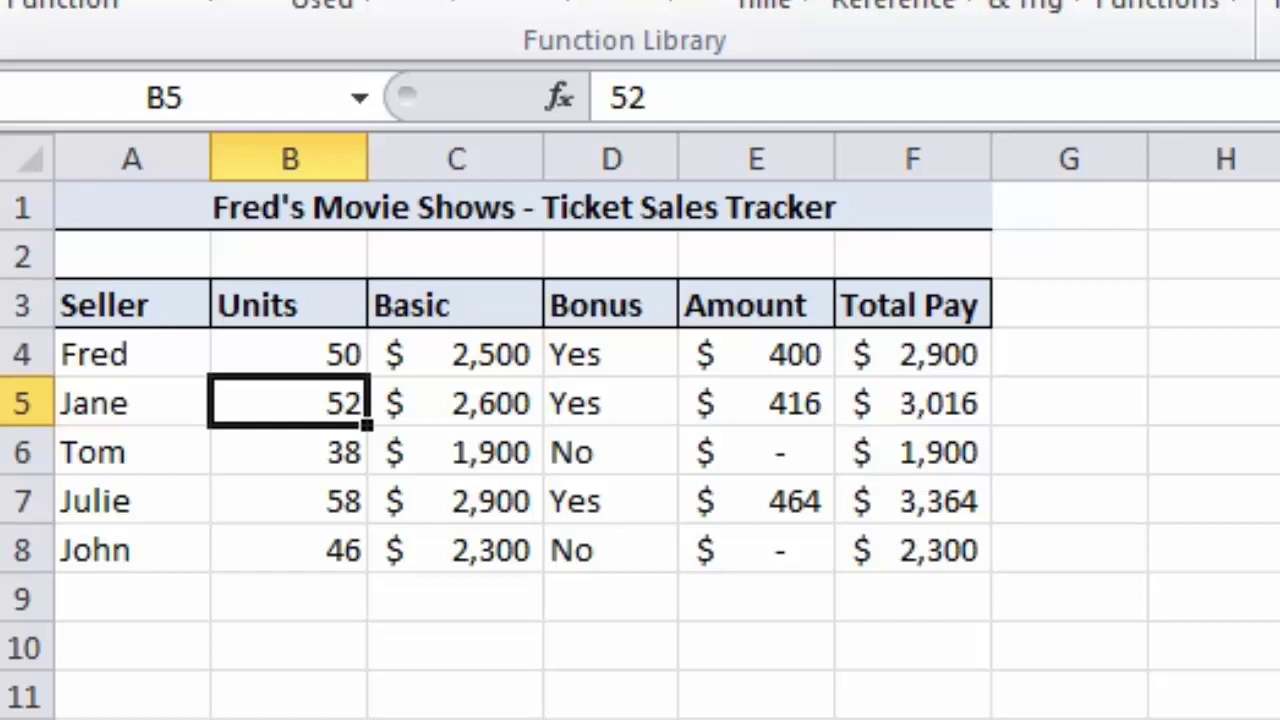
{"action": "key", "text": "Up"}
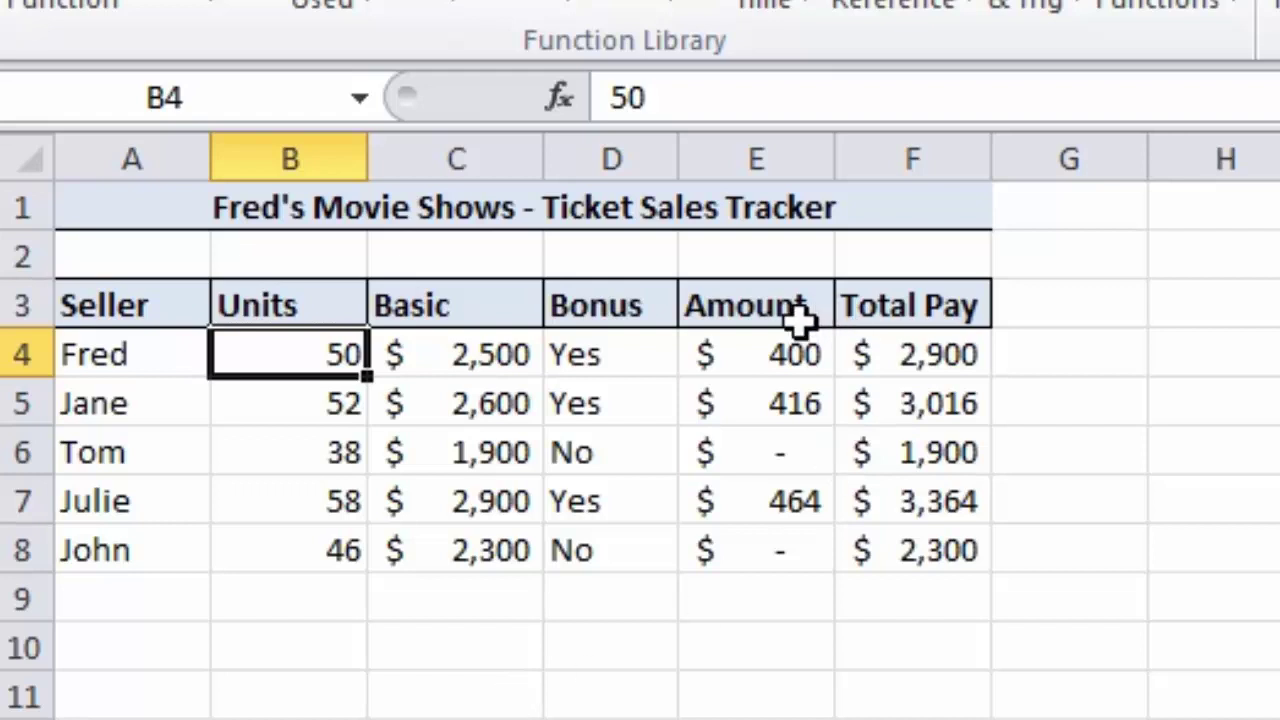
{"action": "left_click", "coordinate": [767, 352]}
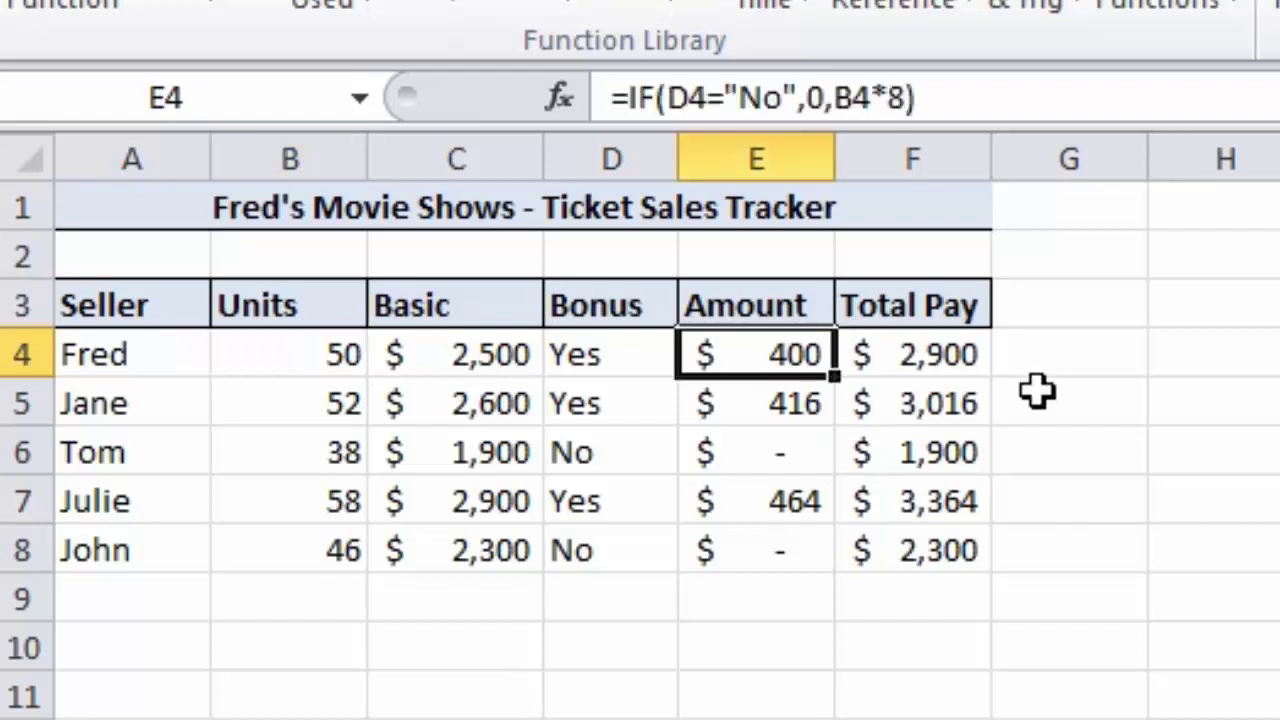